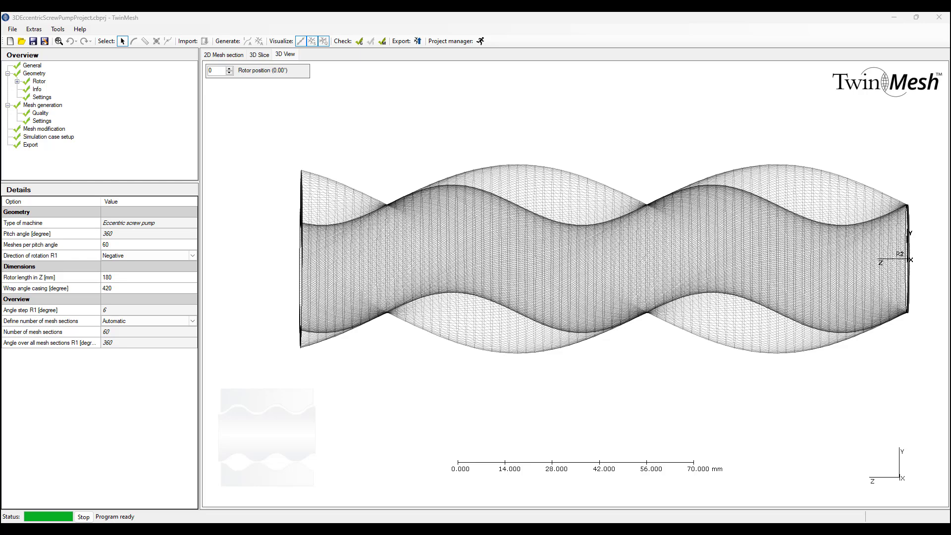
Step: Export All Files from TwinMesh with the solver setup opening afterwards, overwriting the existing folder
left_click(10, 33)
left_click(11, 32)
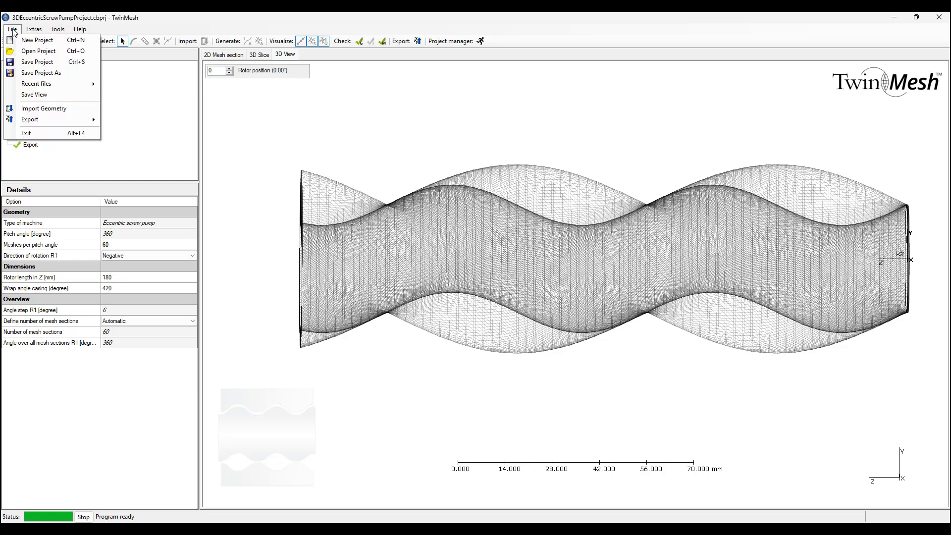
mouse_move(43, 126)
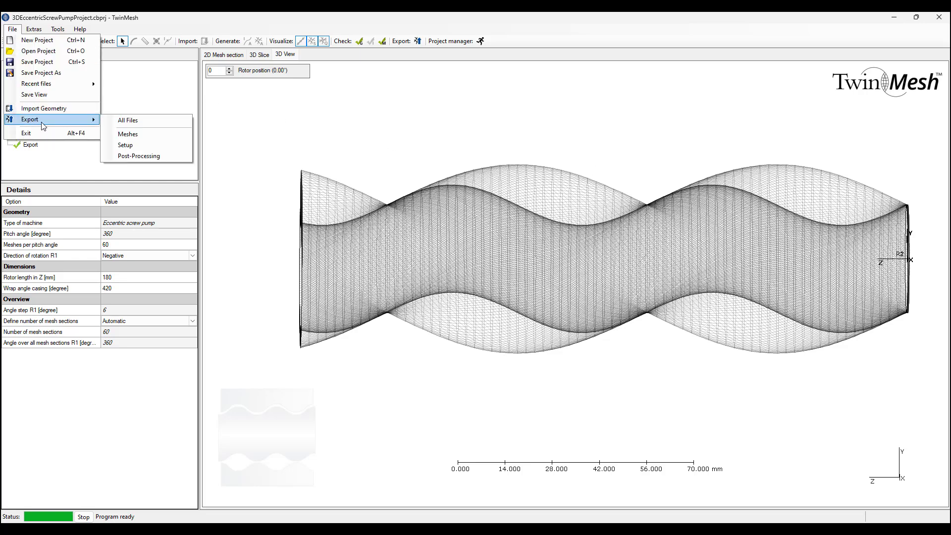
left_click(129, 123)
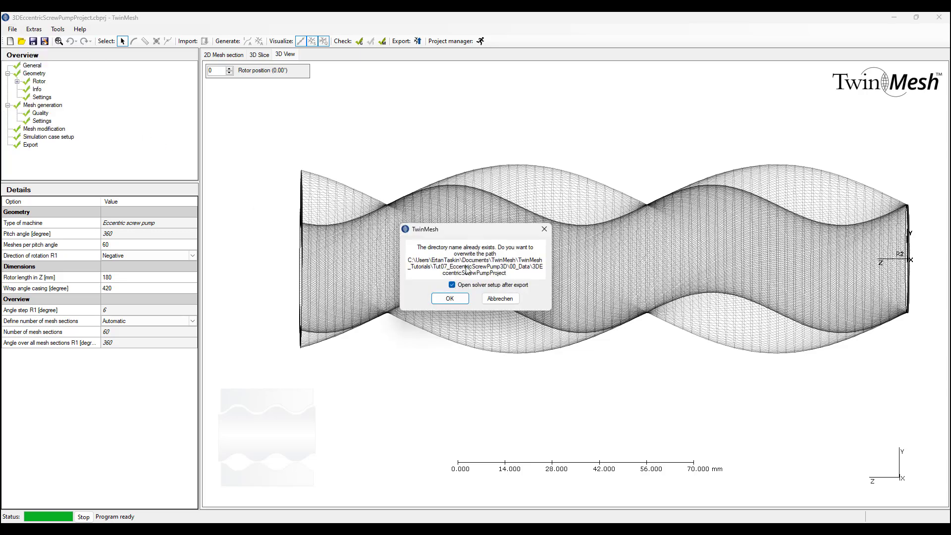
left_click(458, 301)
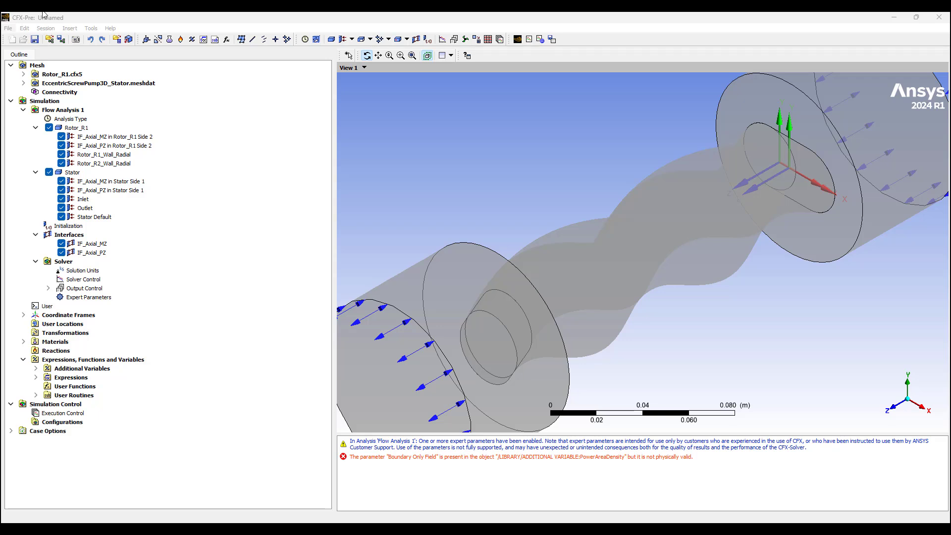
Step: Save the CFX case under the file name TwinMesh-toWBCFX.cfx, then close CFX-Pre
left_click(9, 29)
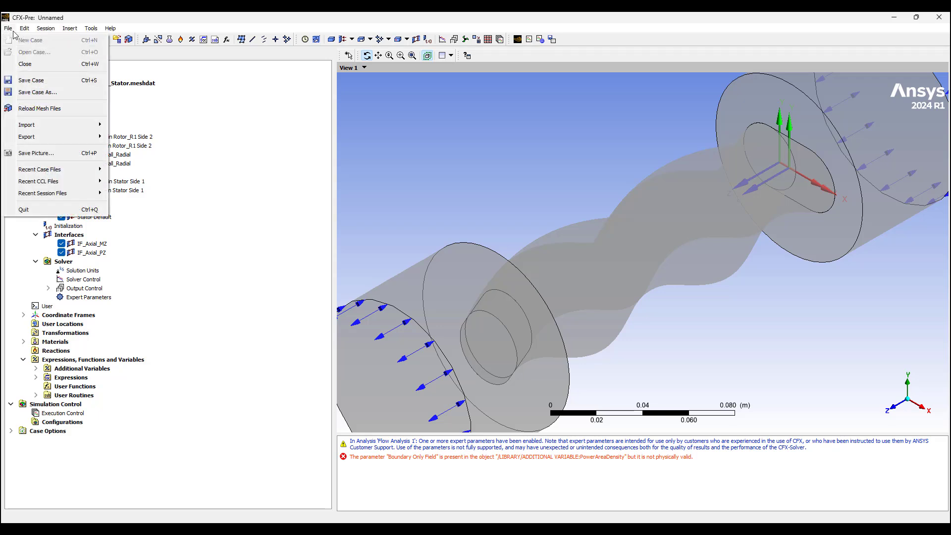
left_click(24, 92)
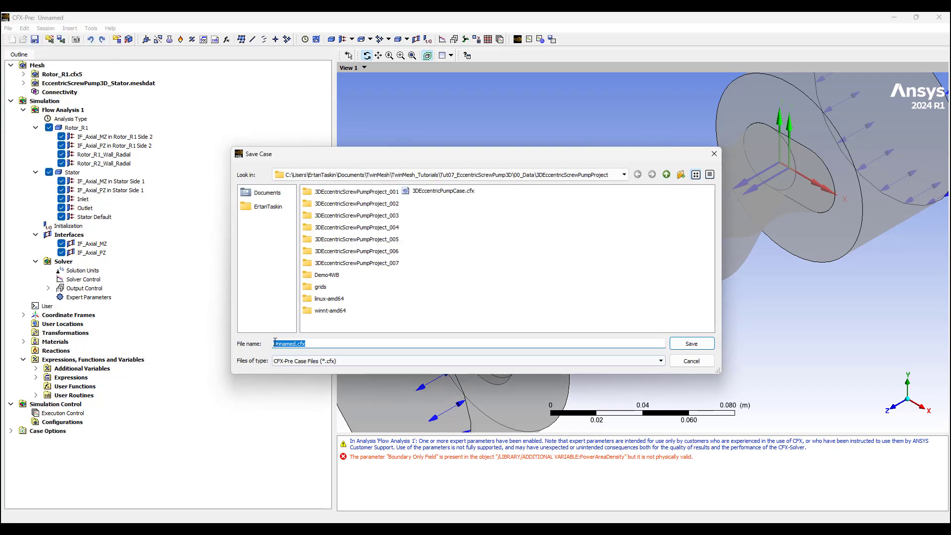
left_click(275, 343)
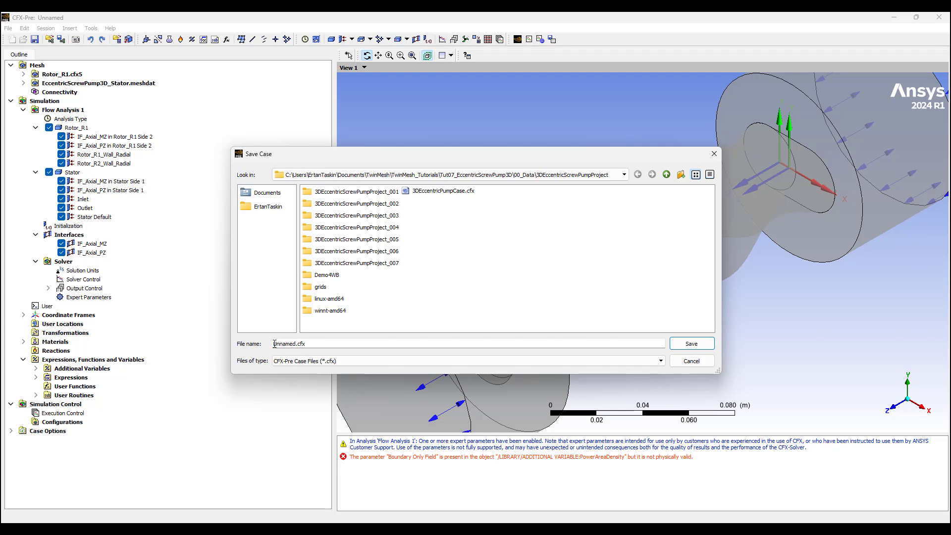
type("TwinMes")
type("h-to")
type("W")
type("B")
type("CFX_")
key("Delete")
key("Delete")
key("Delete")
key("Delete")
key("Delete")
key("Delete")
key("Delete")
left_click(691, 343)
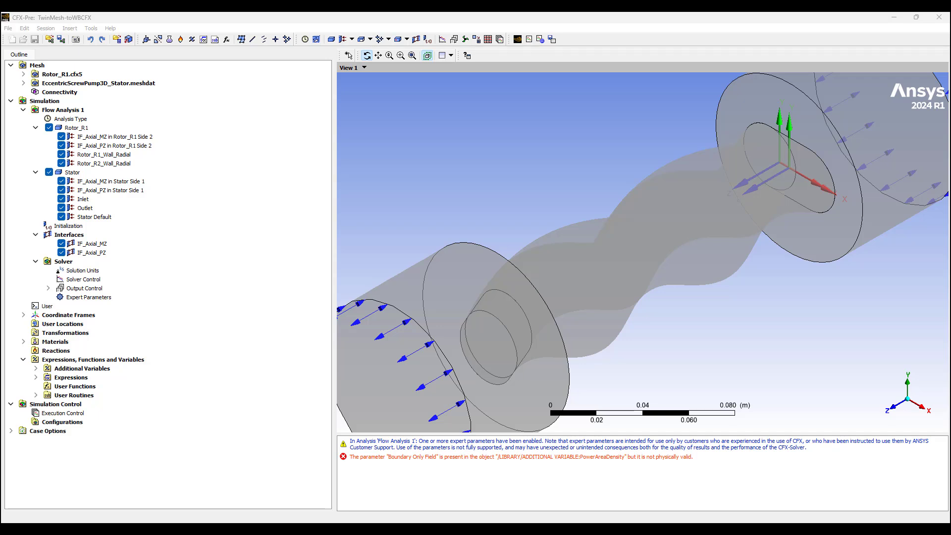
left_click(940, 17)
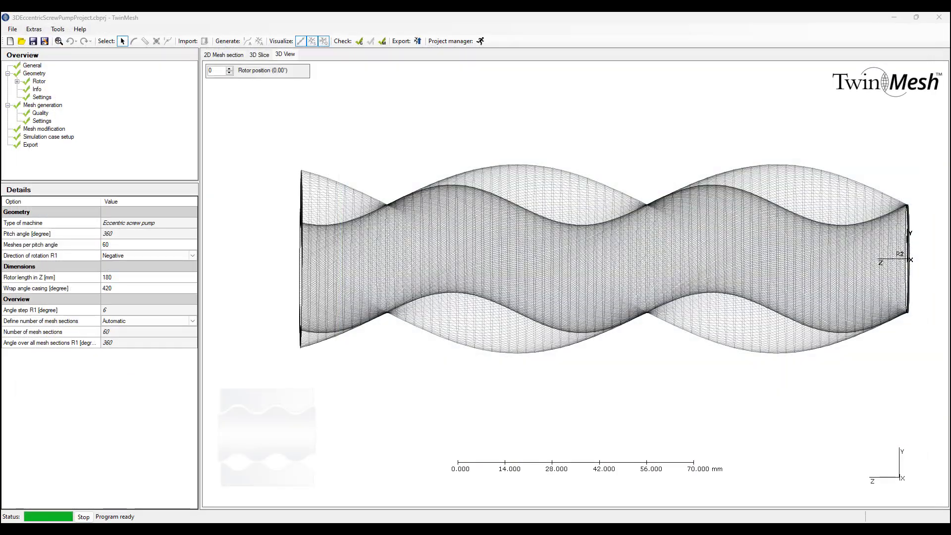
Step: Search 'w' in Windows search and start Workbench 2024 R1
left_click(412, 523)
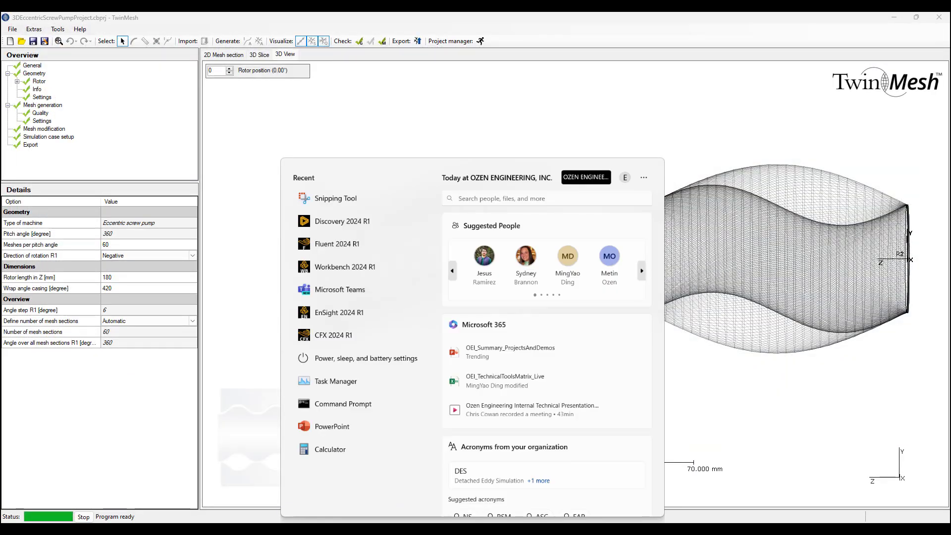
type("w")
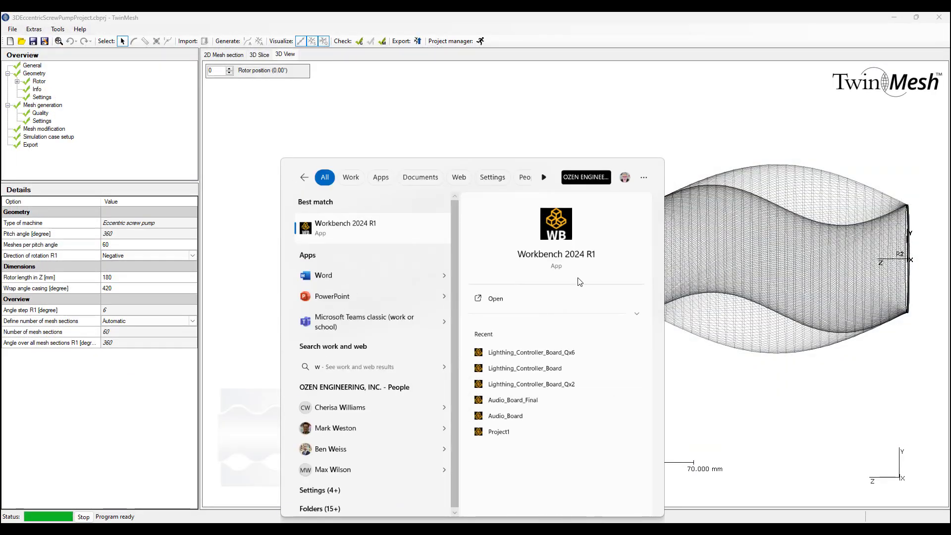
left_click(572, 255)
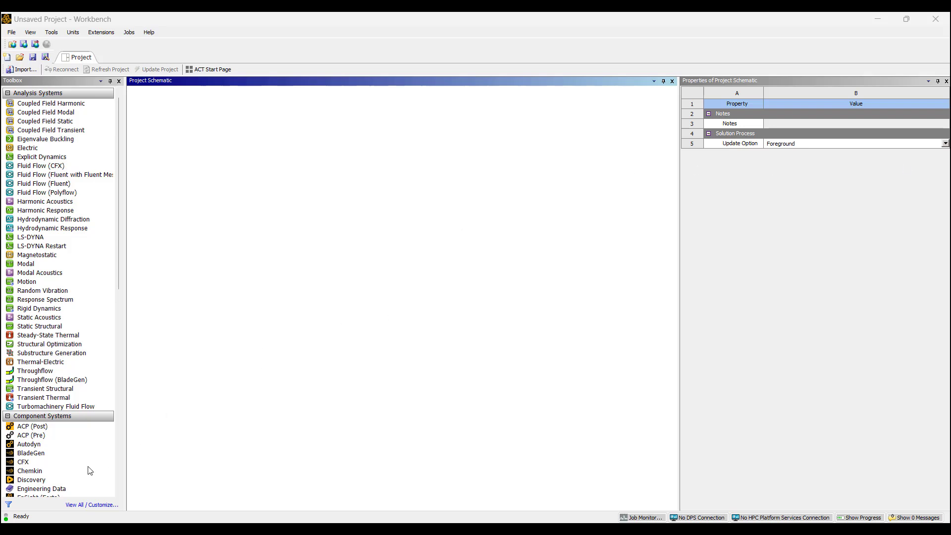
Step: Drag a CFX system onto the schematic and import TwinMesh-toWBCFX.cfx into its Setup cell
left_click(102, 460)
left_click_drag(45, 466, 183, 135)
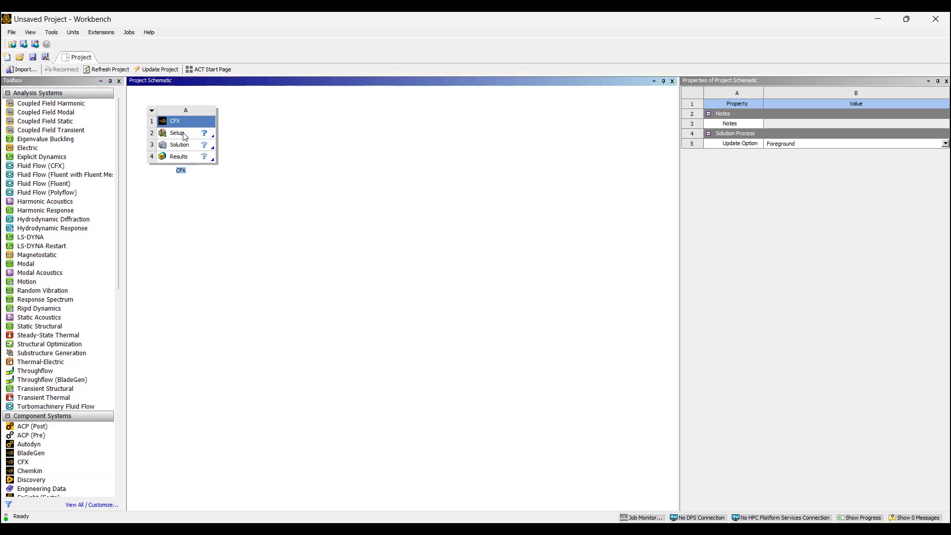
left_click(183, 136)
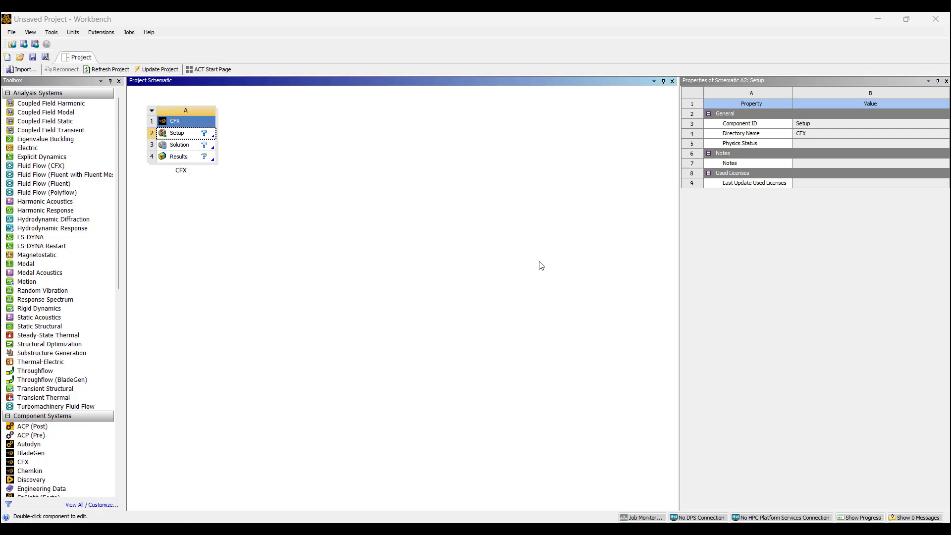
right_click(182, 136)
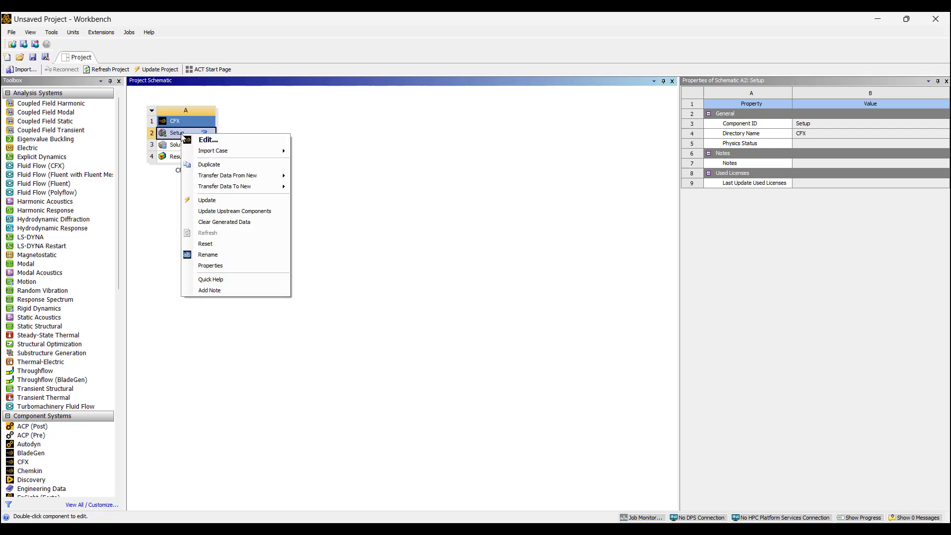
mouse_move(253, 157)
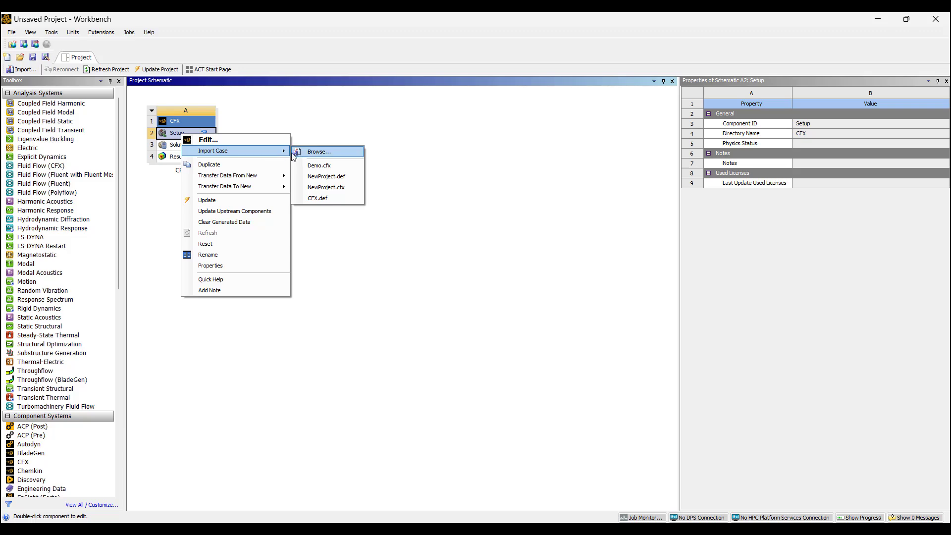
left_click(319, 152)
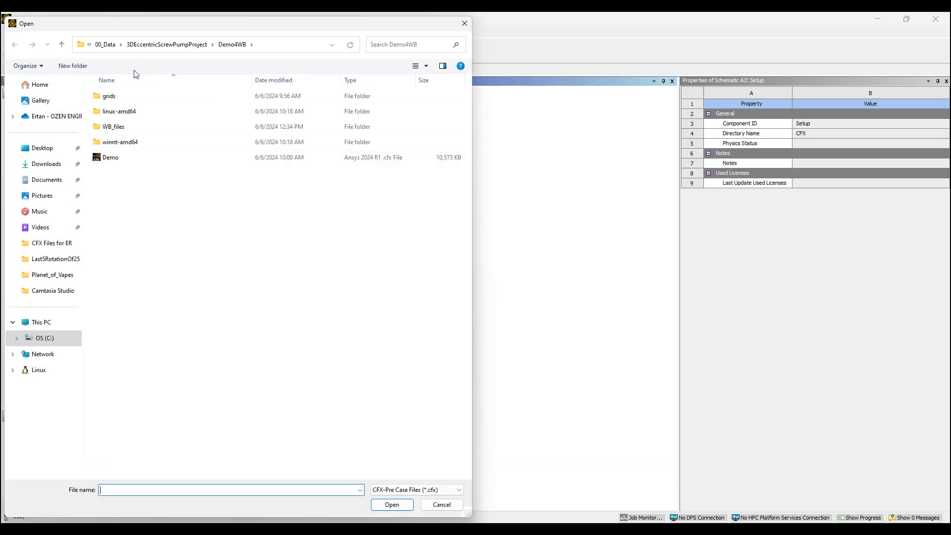
left_click(194, 44)
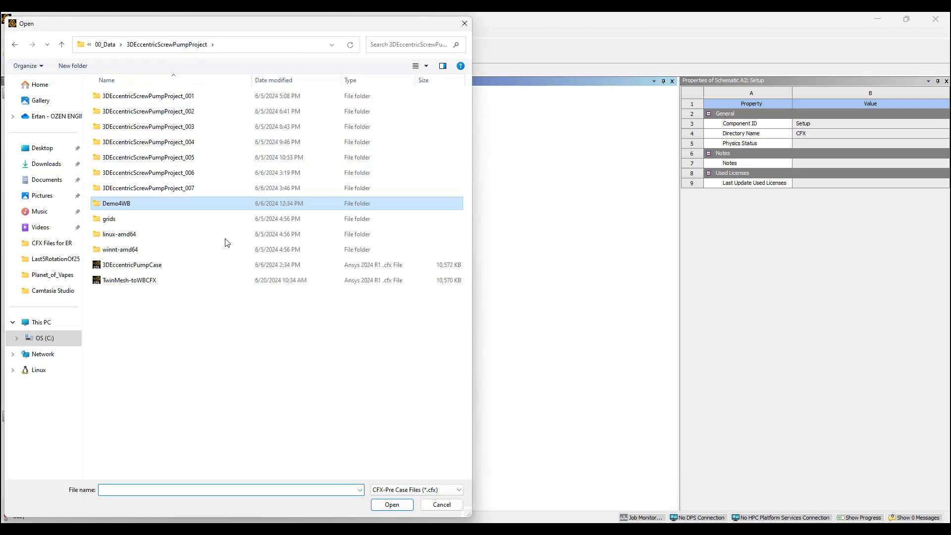
left_click(146, 283)
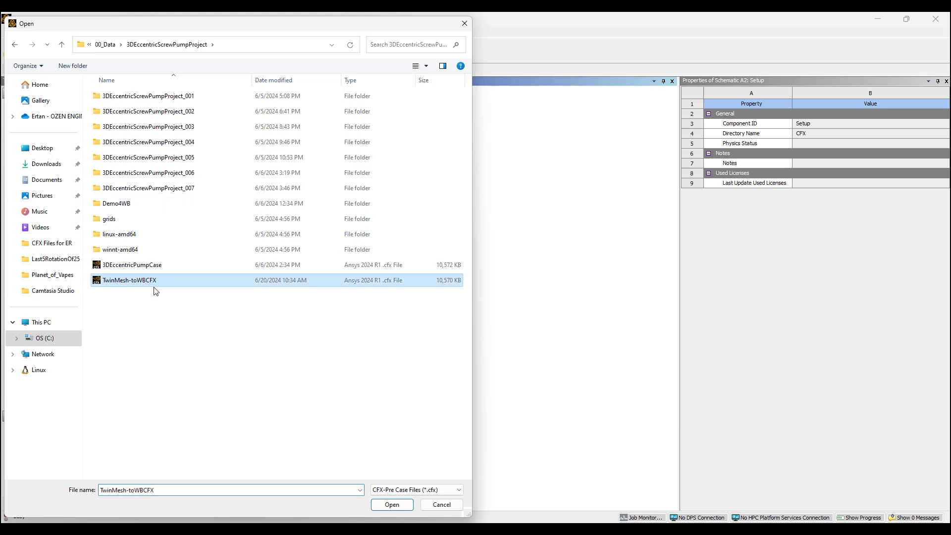
left_click(390, 505)
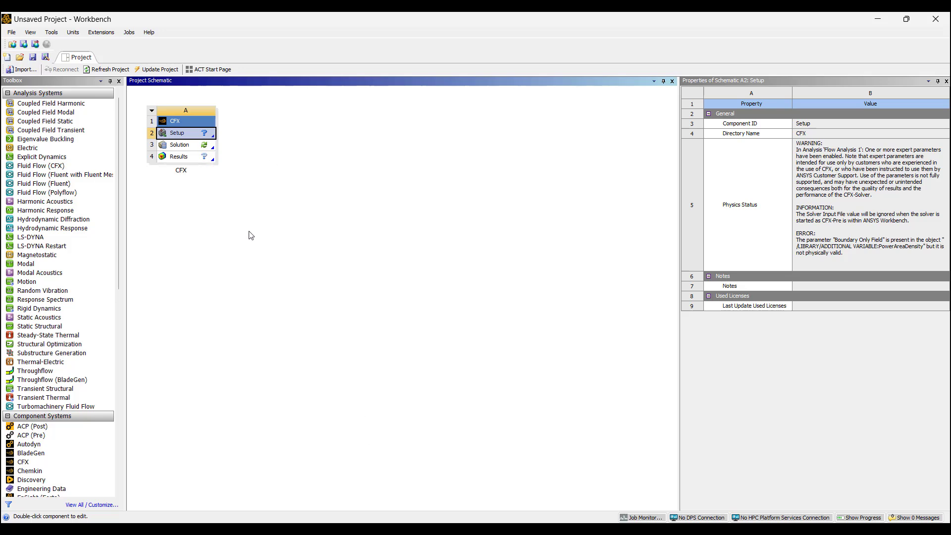
Step: Open the Setup cell in maximised CFX-Pre to inspect the pump case, then return to Workbench
double_click(192, 138)
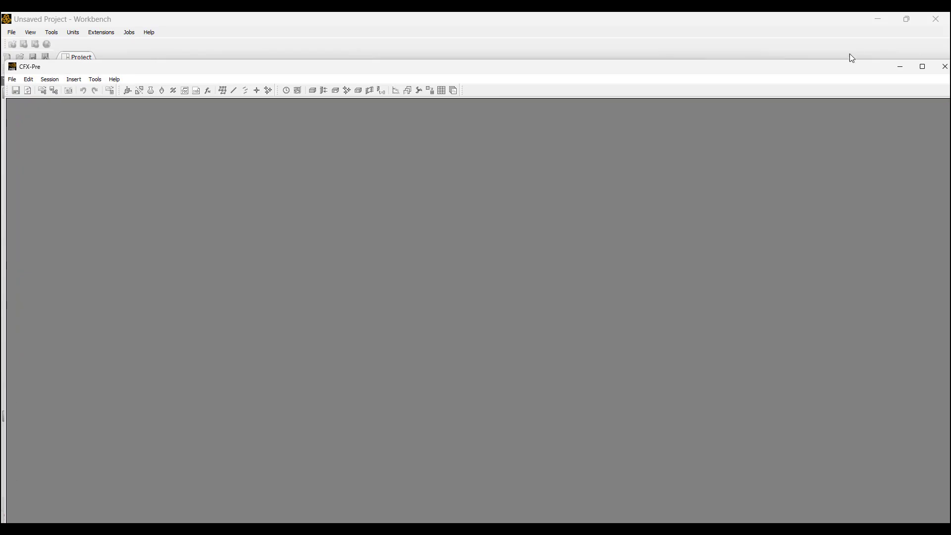
left_click(923, 66)
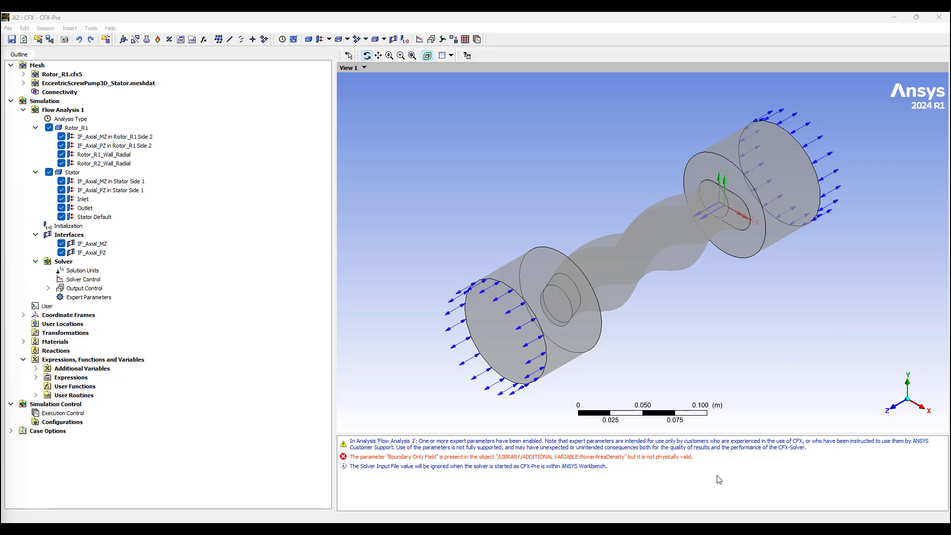
left_click(663, 529)
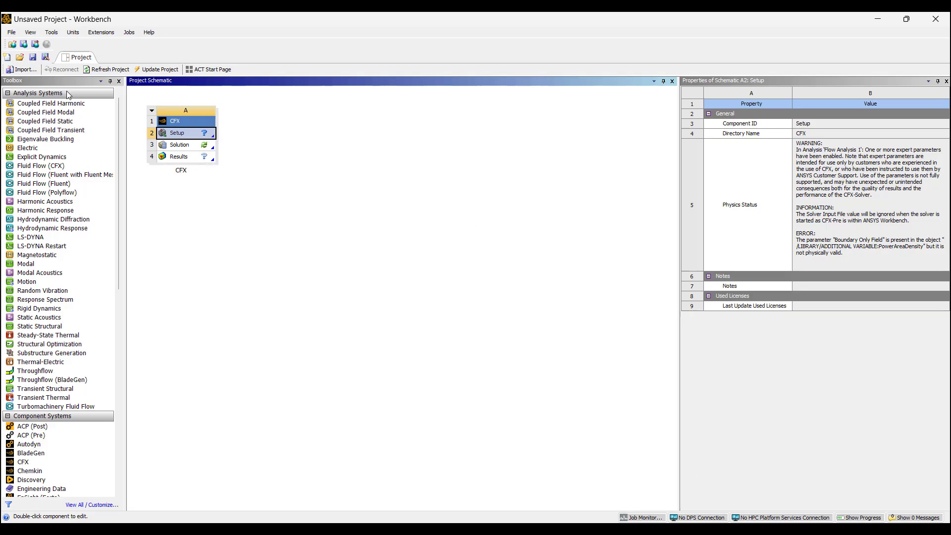
Step: Use Save As to store the project as TwinMesh_to_WBCFX in 00_Data
left_click(11, 32)
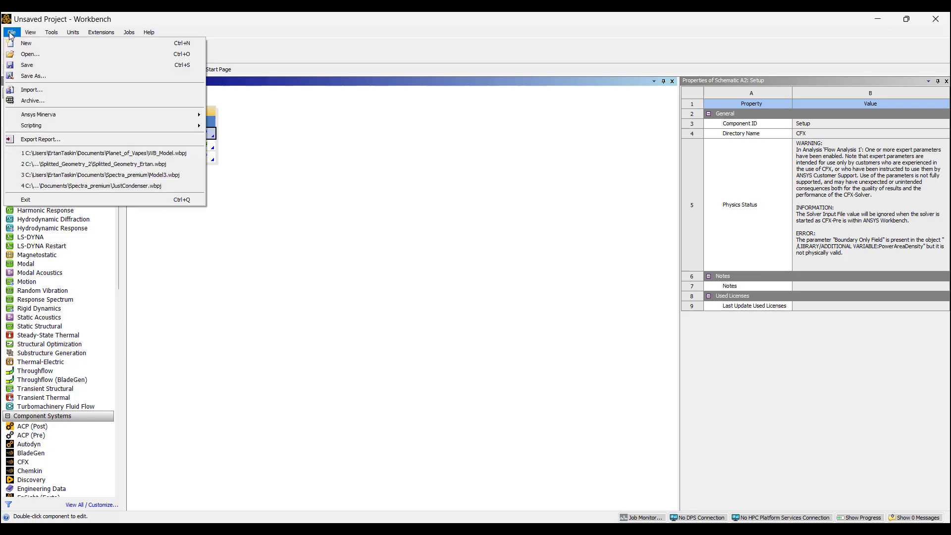
left_click(34, 76)
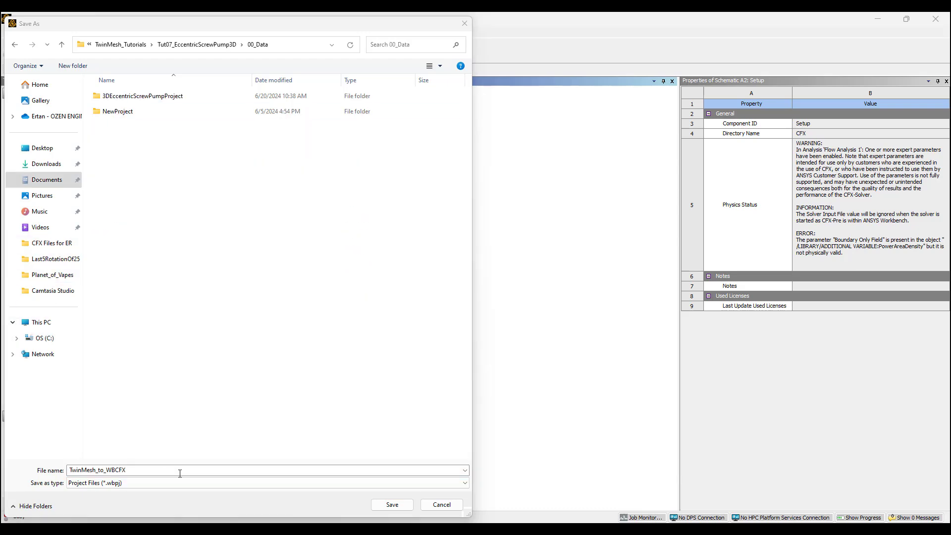
left_click(392, 505)
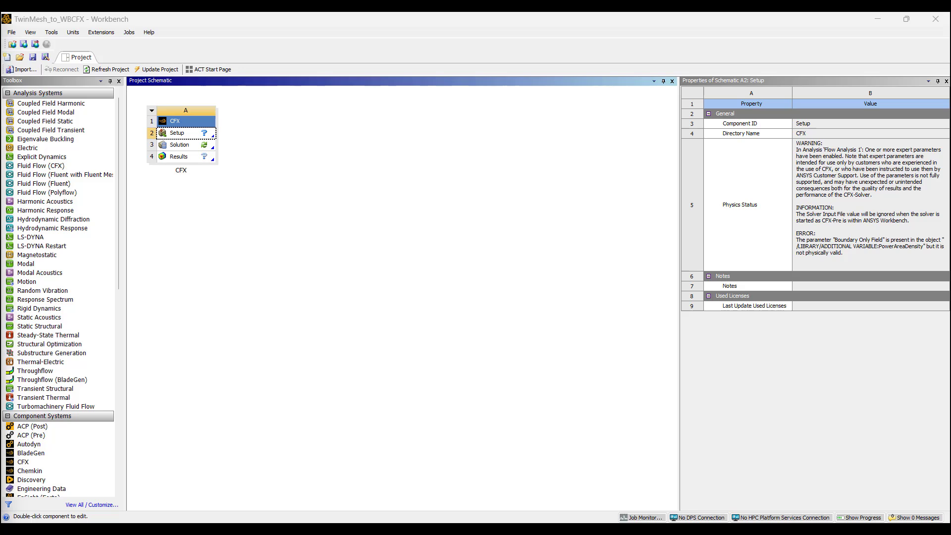
Step: Copy the grids folder, paste it into TwinMesh_to_WBCFX_files, and minimise File Explorer
left_click_drag(0, 41, 607, 89)
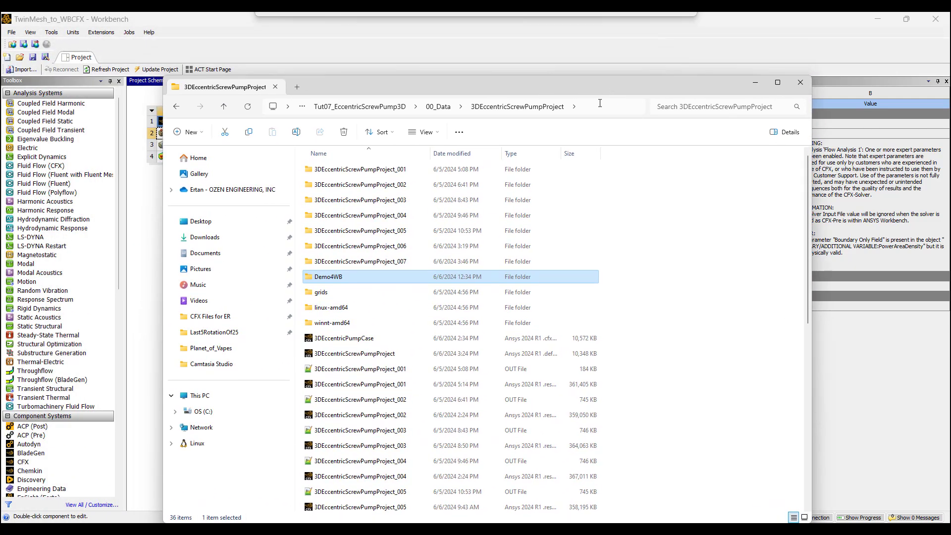
right_click(320, 296)
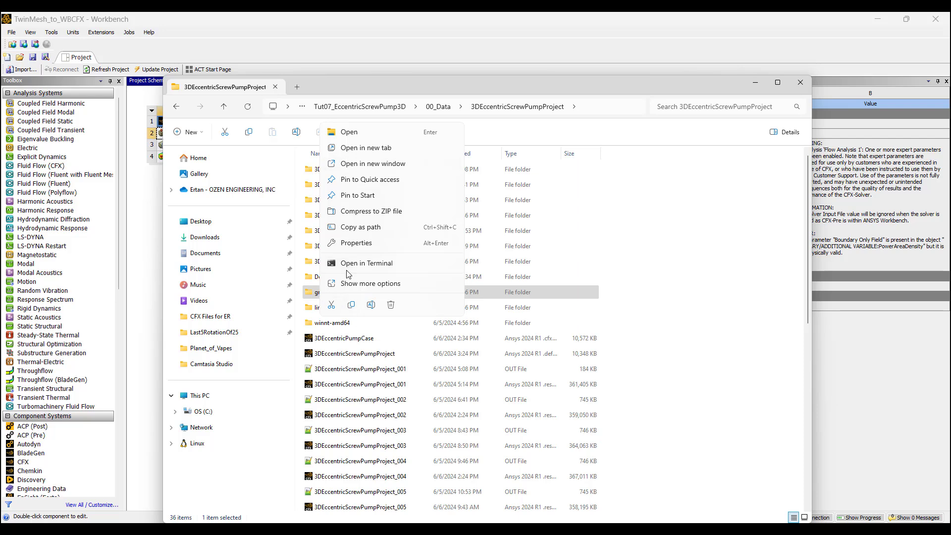
left_click(353, 216)
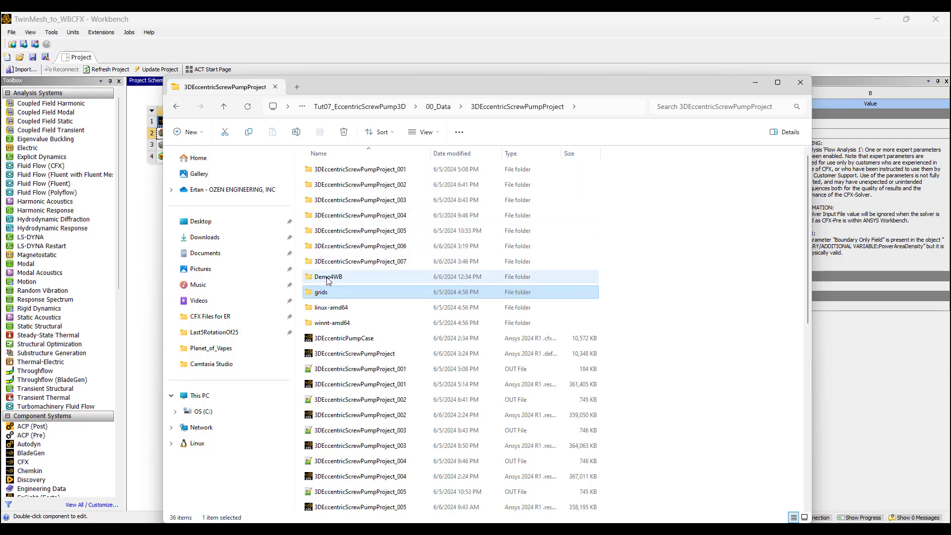
right_click(325, 296)
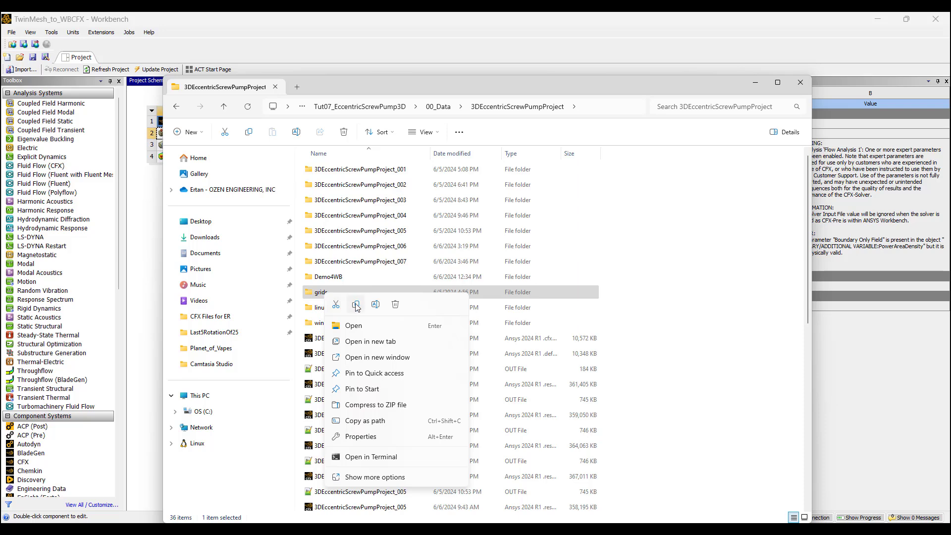
left_click(349, 283)
left_click(224, 108)
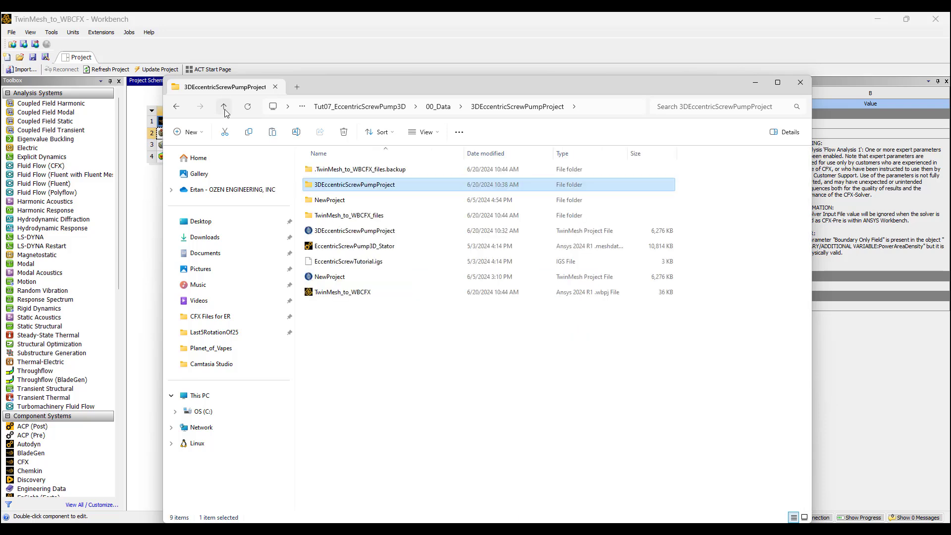
double_click(345, 217)
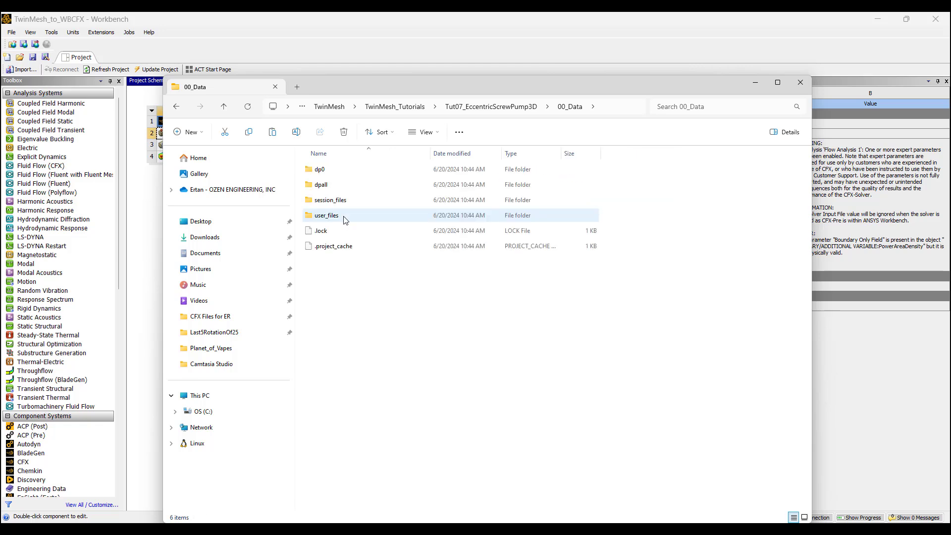
right_click(322, 285)
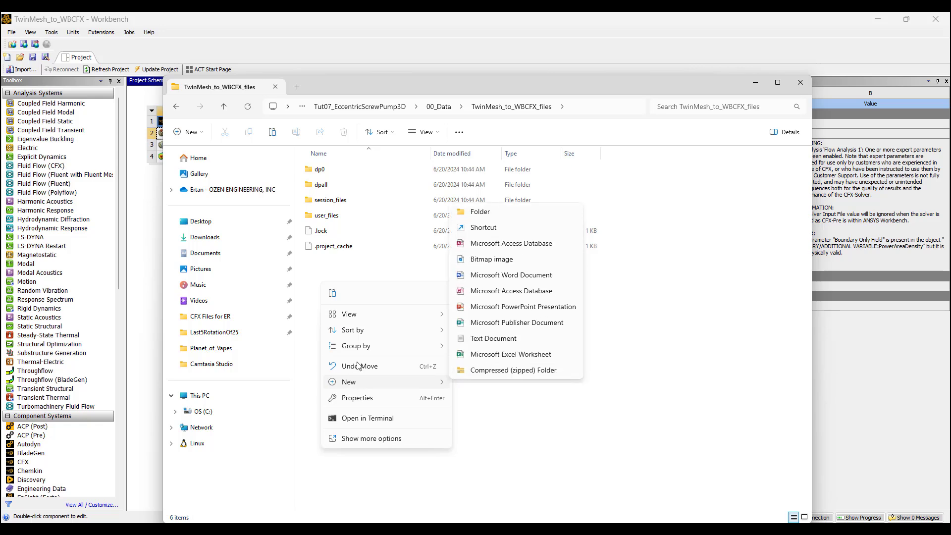
left_click(333, 293)
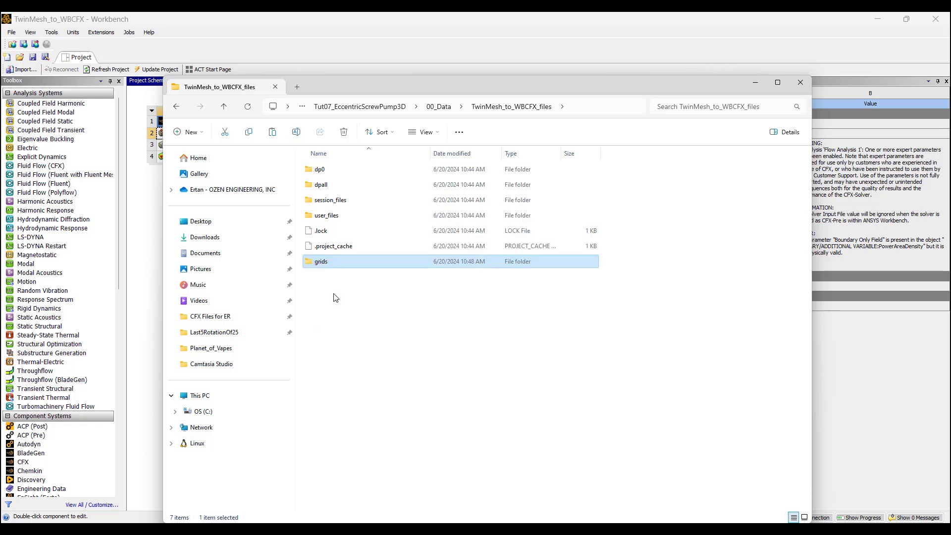
left_click(224, 108)
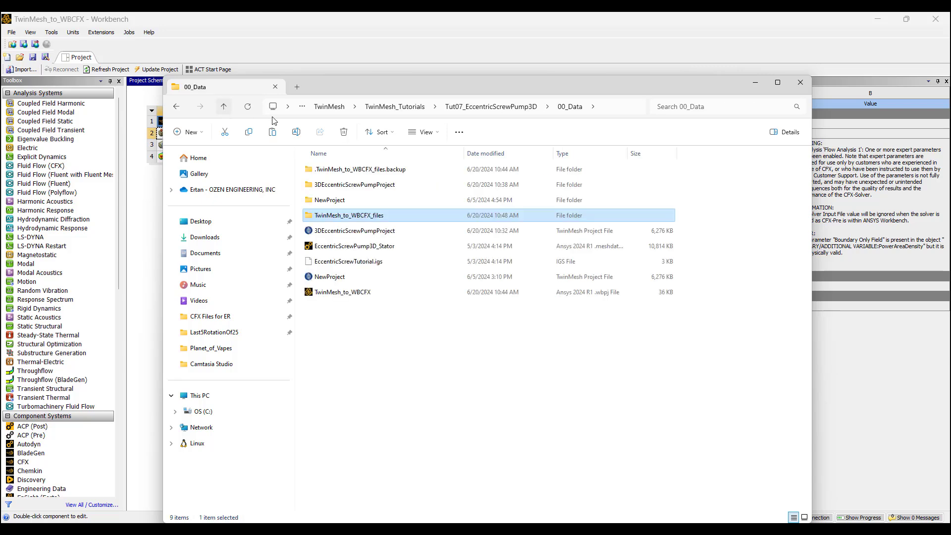
left_click(754, 84)
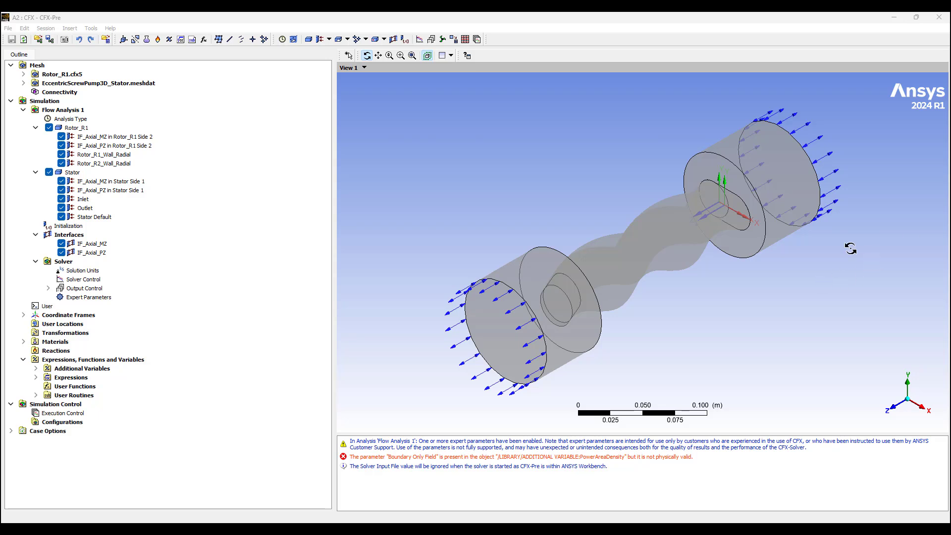
Step: Open the User object in the Command Editor, revealing MeshDir = ../grids and NMeshes = 60
right_click(48, 307)
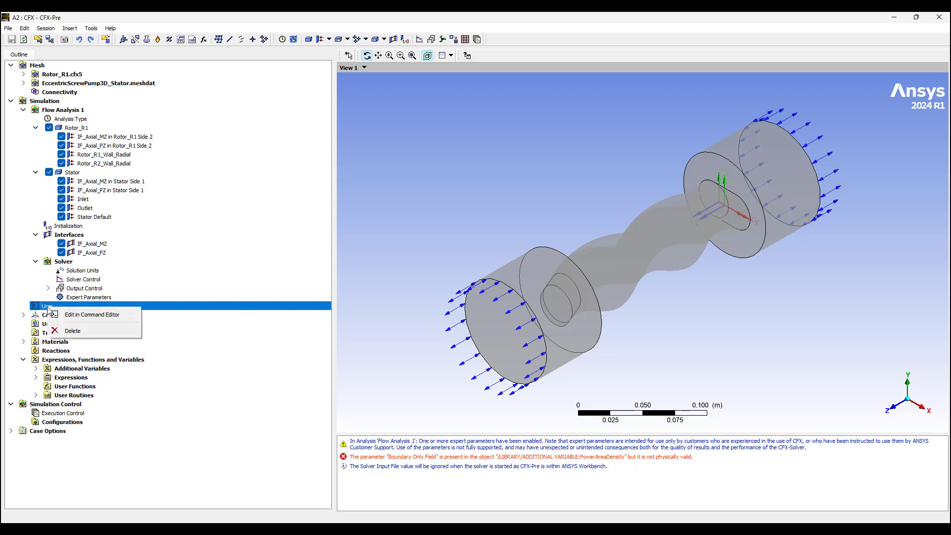
left_click(86, 316)
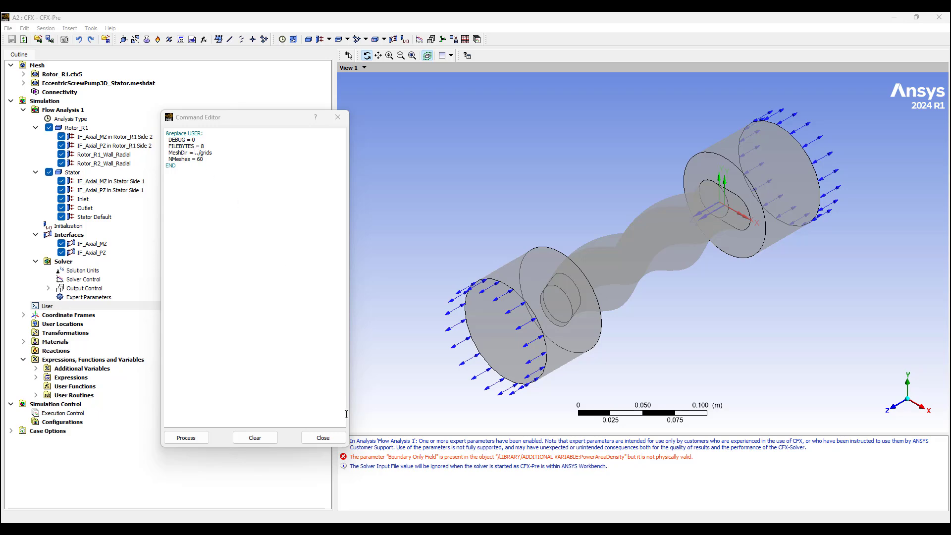
mouse_move(357, 529)
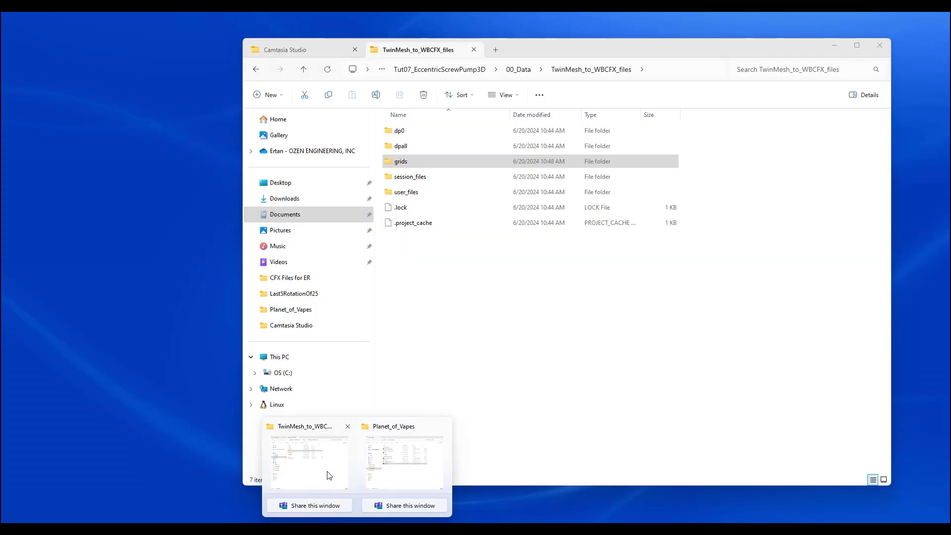
Step: Open the grids folder in TwinMesh_to_WBCFX_files and copy its full path from the address bar
left_click(328, 471)
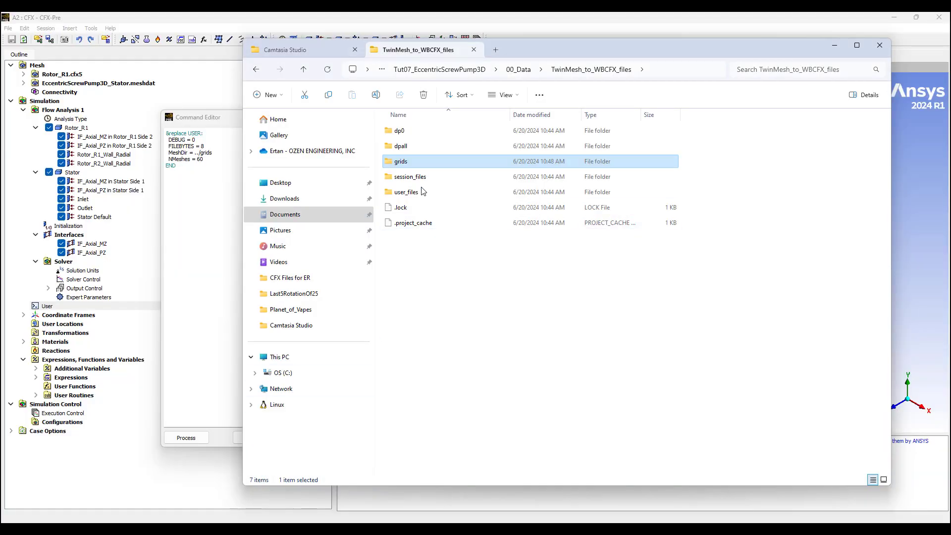
double_click(405, 162)
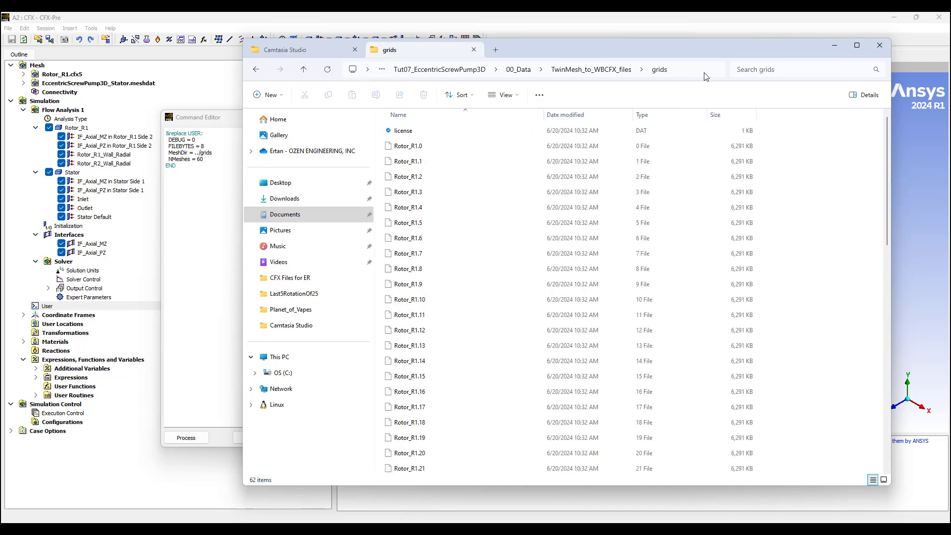
left_click(673, 72)
right_click(673, 72)
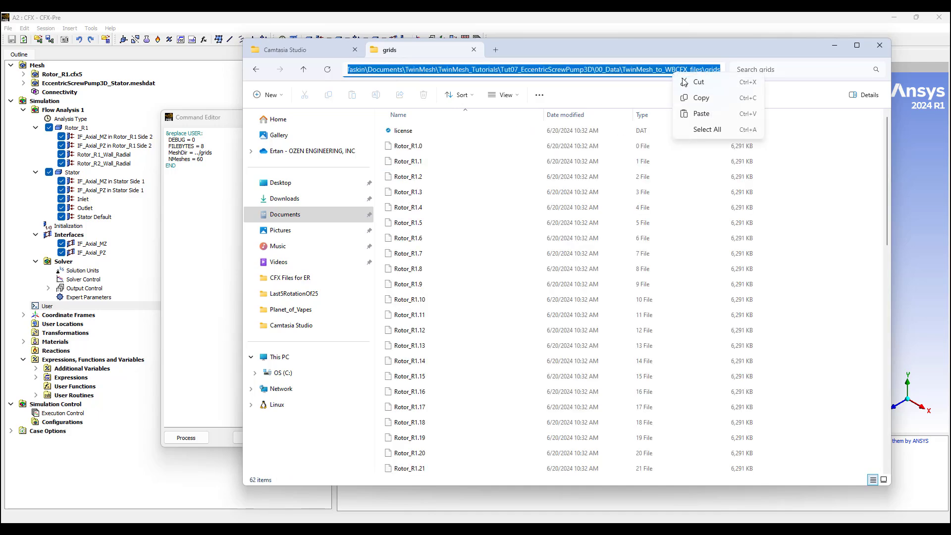
left_click(701, 99)
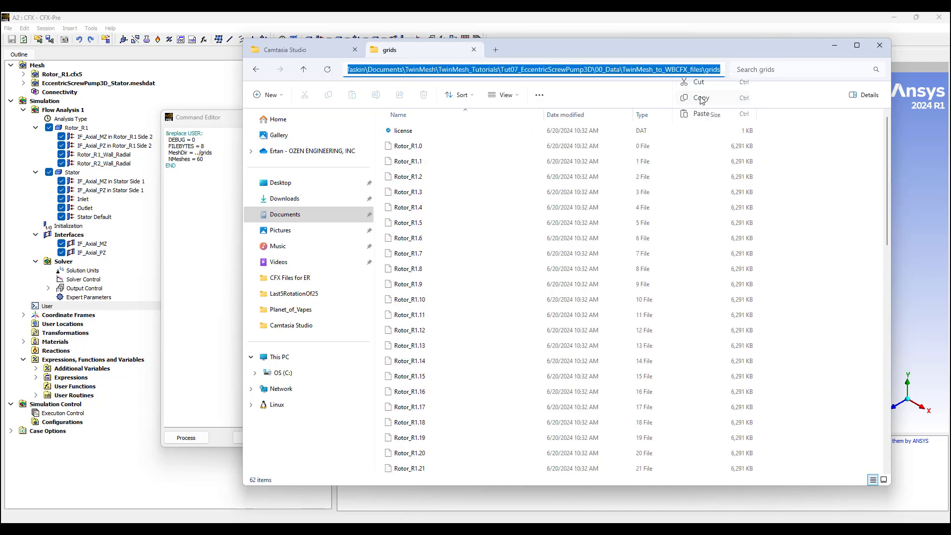
left_click(189, 195)
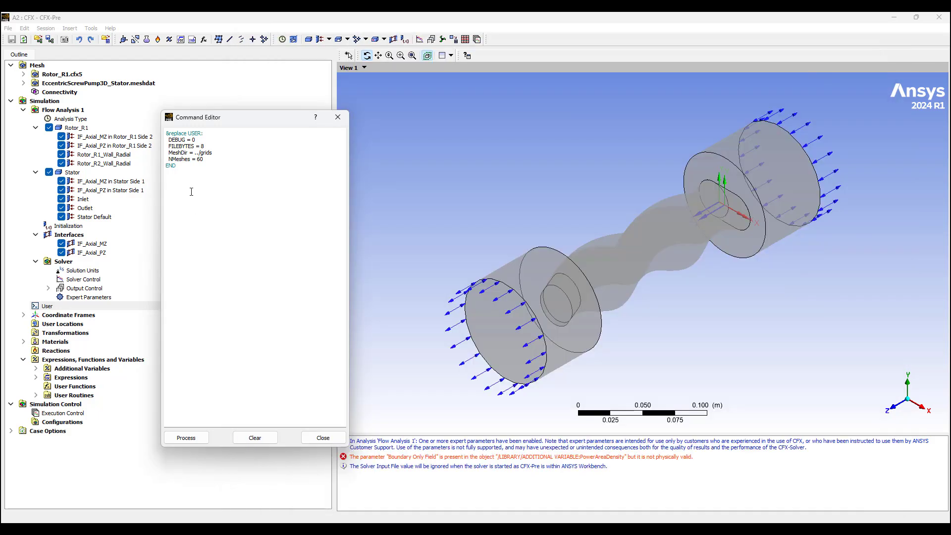
Step: Replace MeshDir's ../grids with the copied full grids path, process it, and close the editor
left_click_drag(194, 153, 214, 153)
right_click(202, 153)
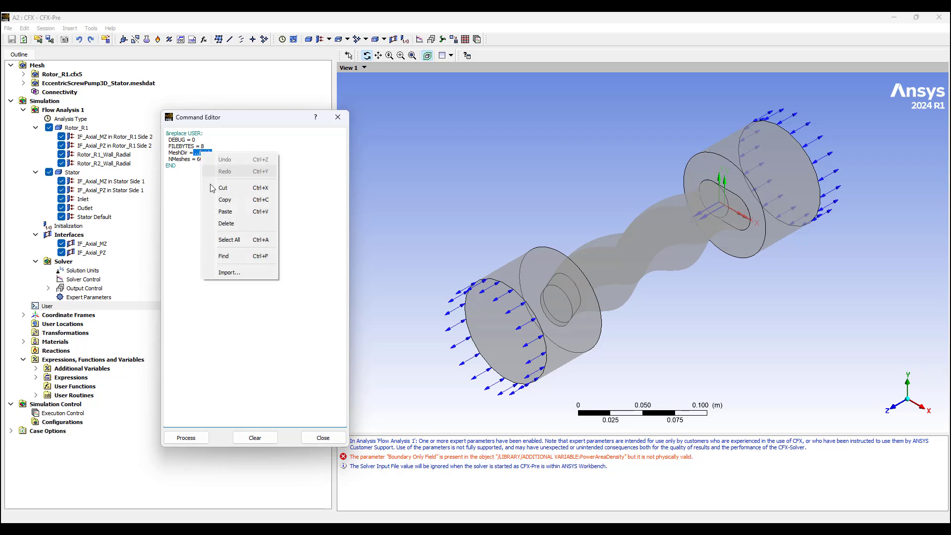
left_click(224, 213)
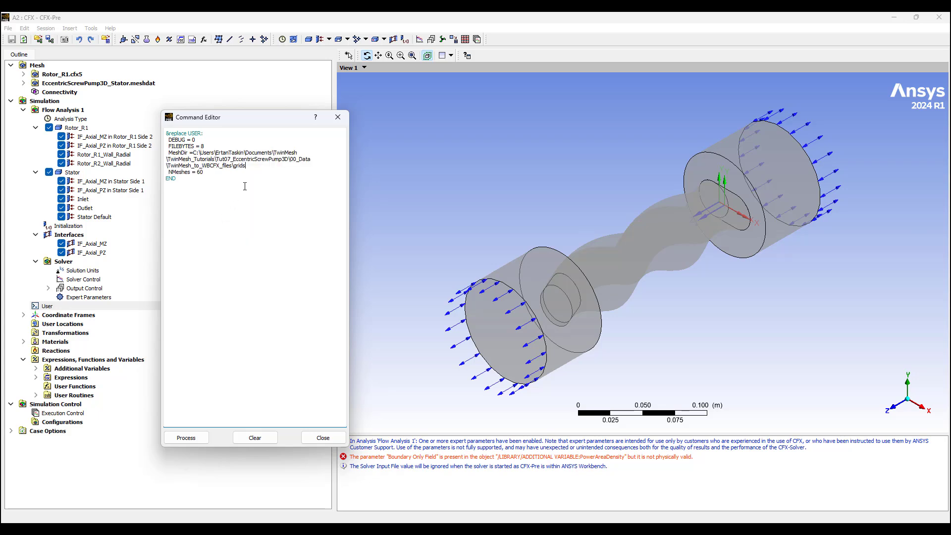
left_click(186, 438)
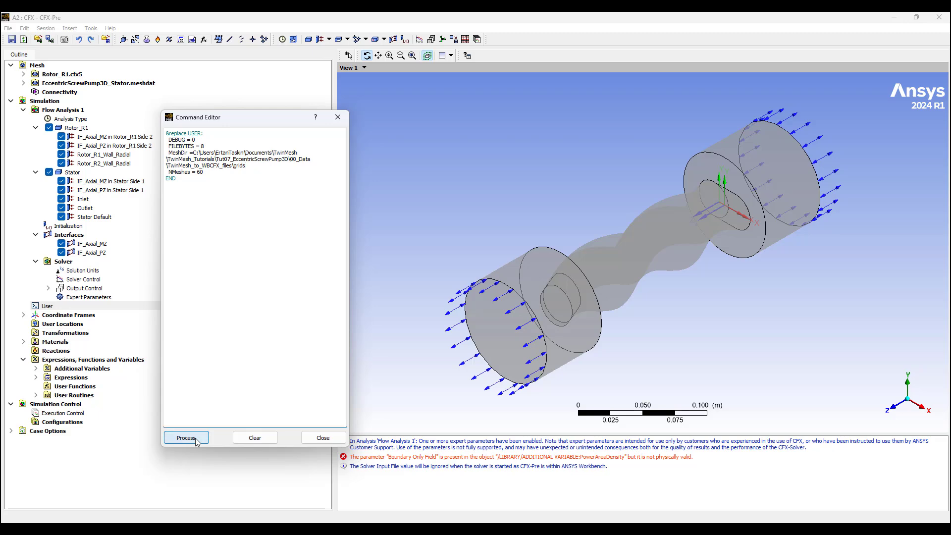
left_click(332, 442)
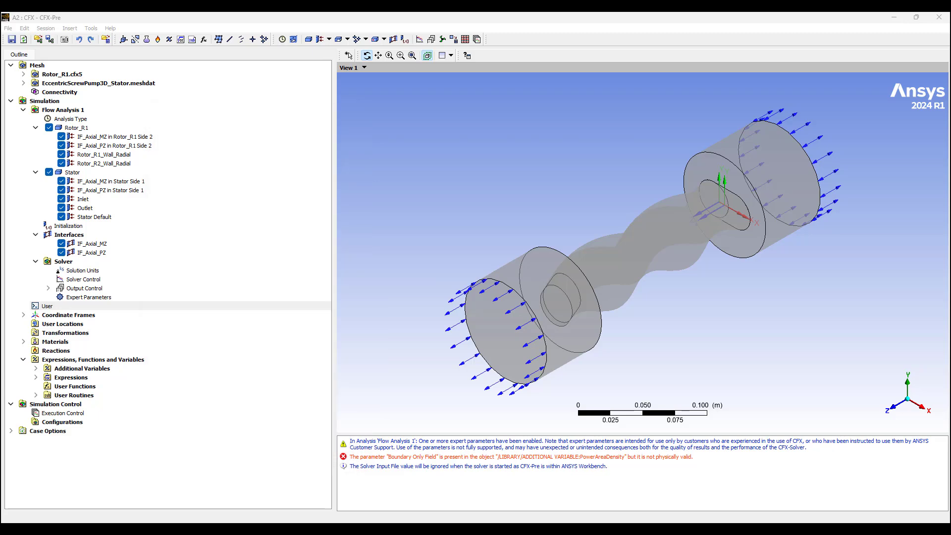
left_click(420, 529)
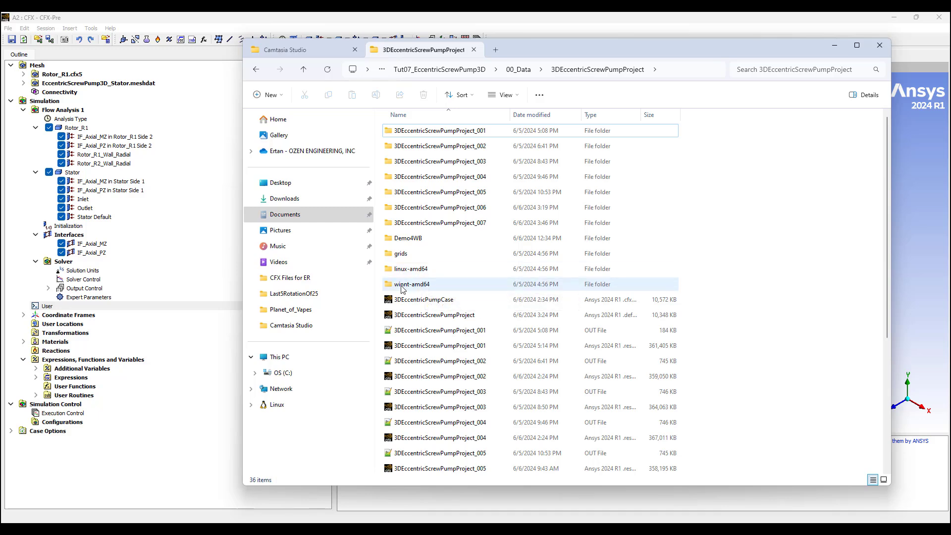
Step: Select and copy the linux-amd64 and winnt-amd64 folders in File Explorer
left_click(388, 274, "shift")
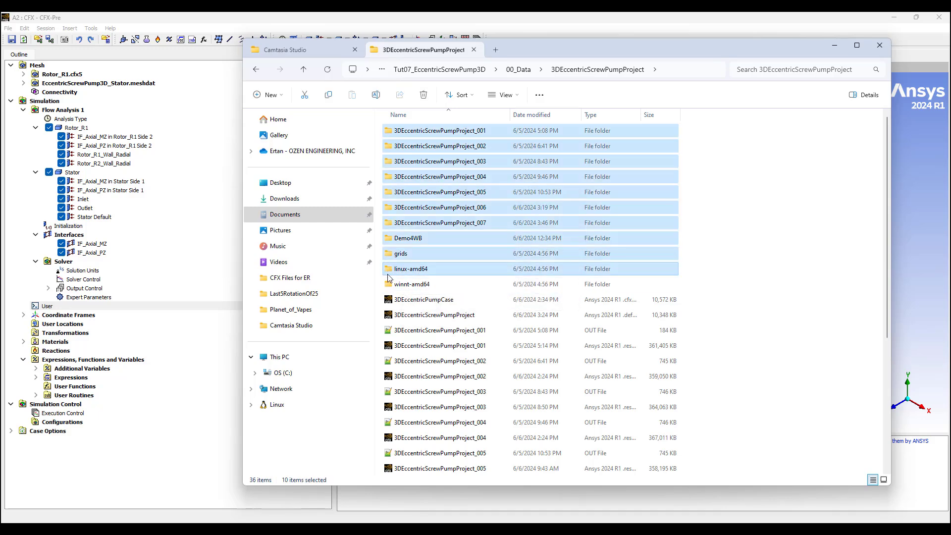
left_click(390, 275)
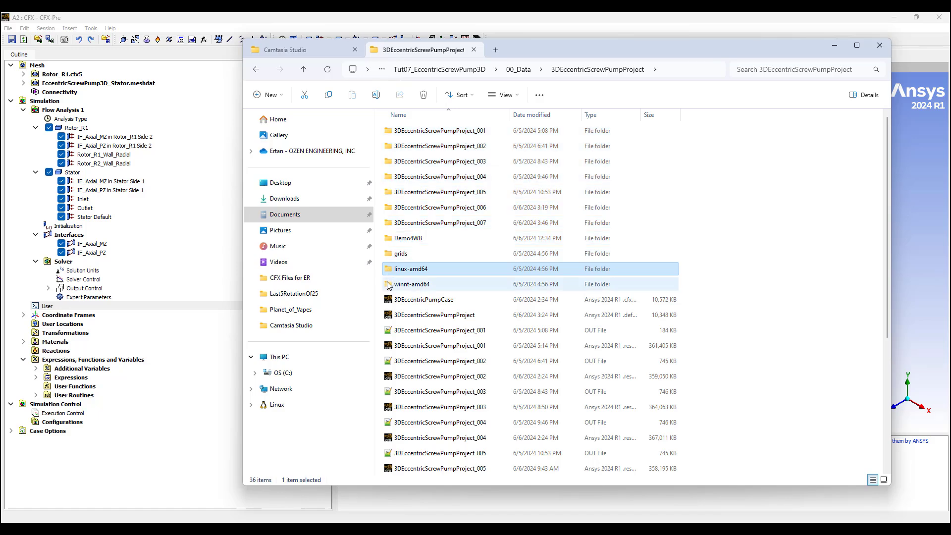
left_click(391, 285, "ctrl")
right_click(391, 286)
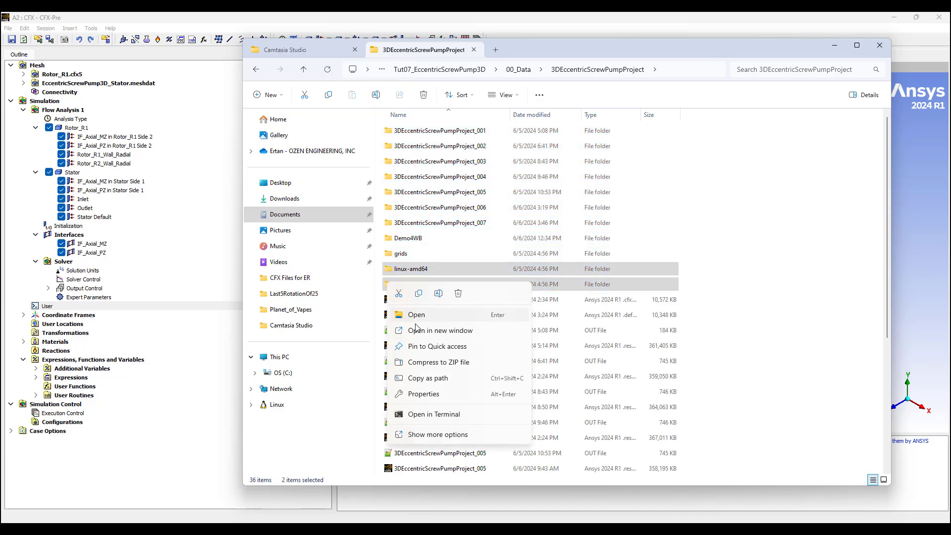
left_click(418, 294)
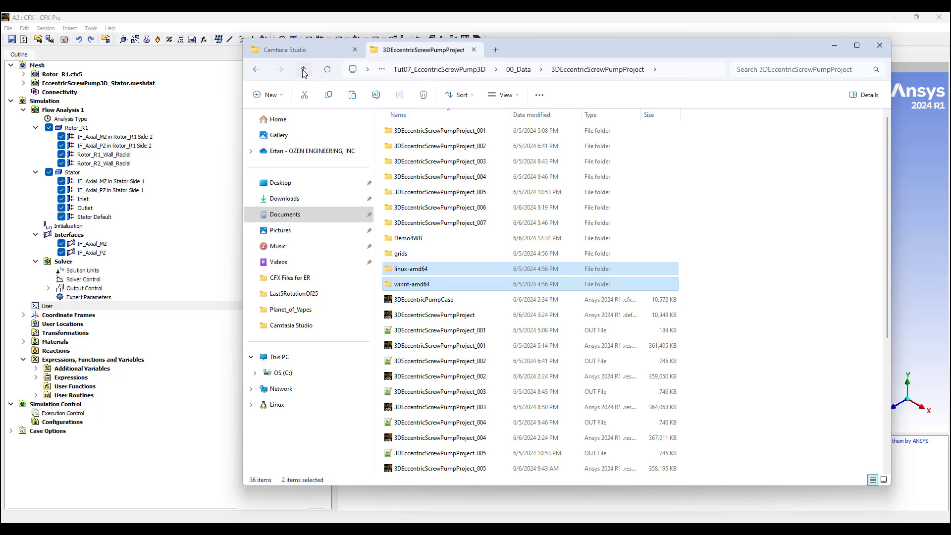
Step: Paste the two folders into TwinMesh_to_WBCFX_files and minimize File Explorer
left_click(303, 70)
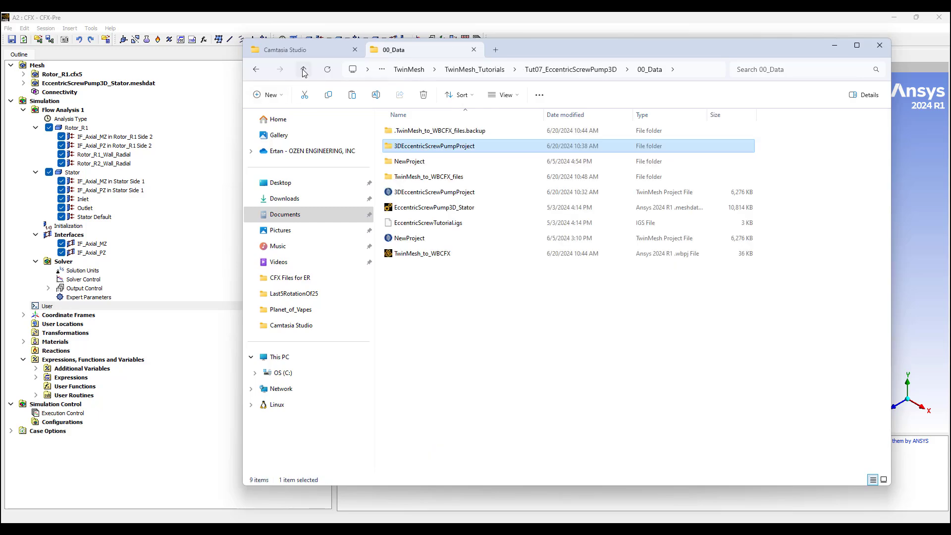
double_click(442, 177)
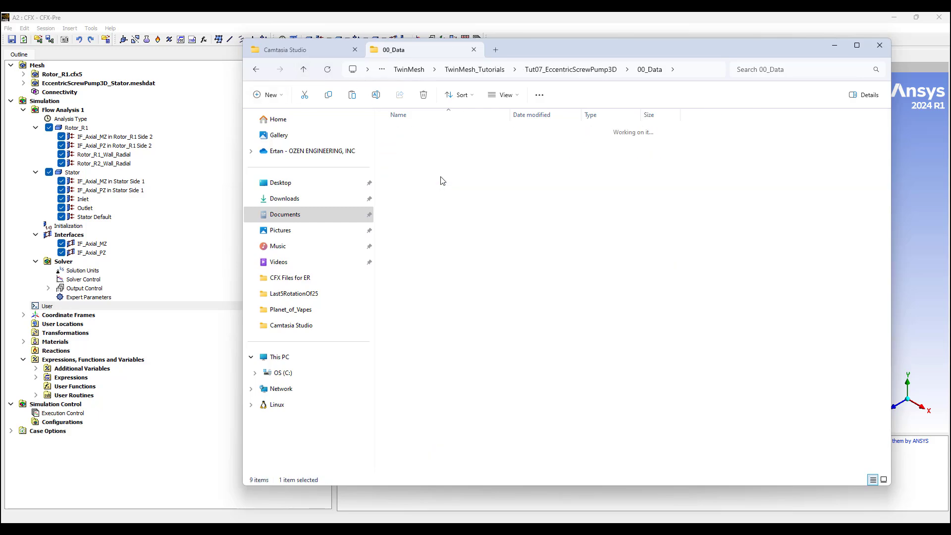
right_click(419, 256)
left_click(432, 270)
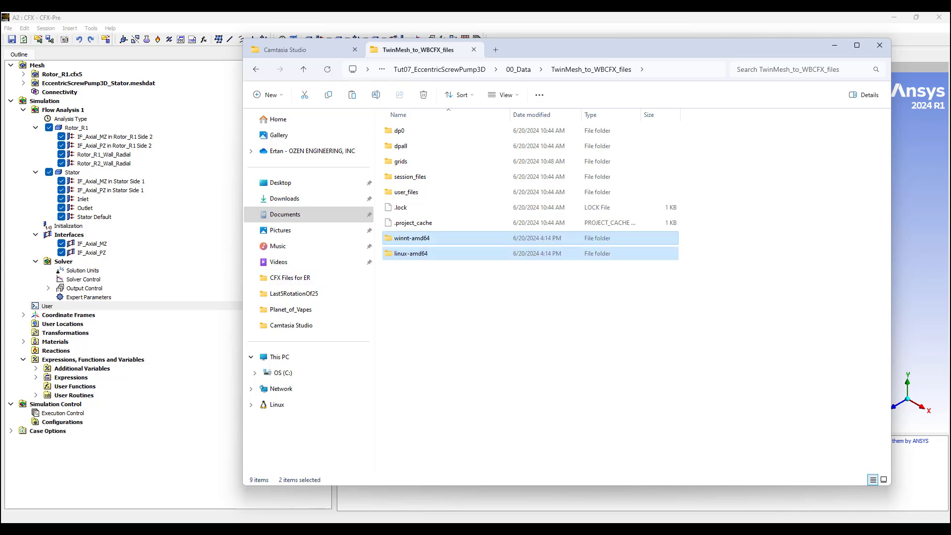
left_click(835, 49)
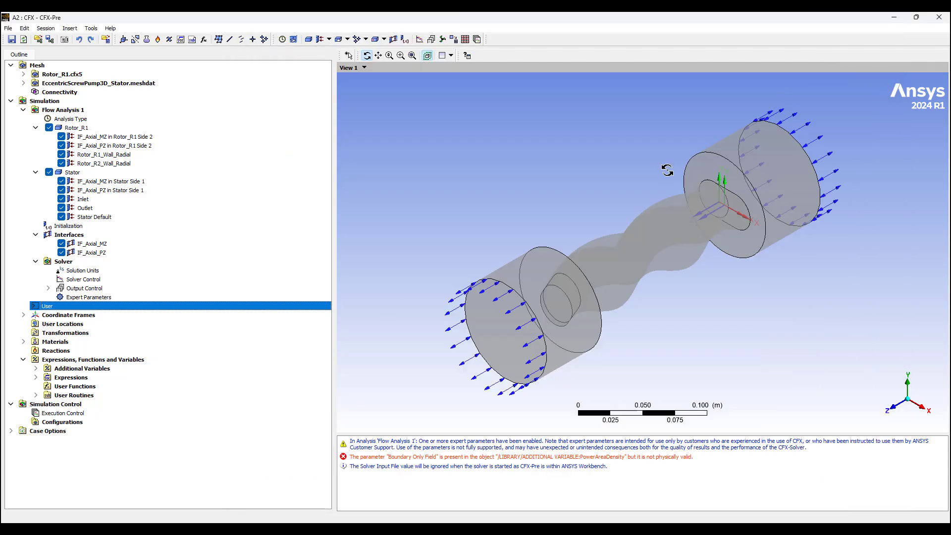
Step: Open User Routines in the Command Editor to show the Mesh Read routine's library path
right_click(82, 397)
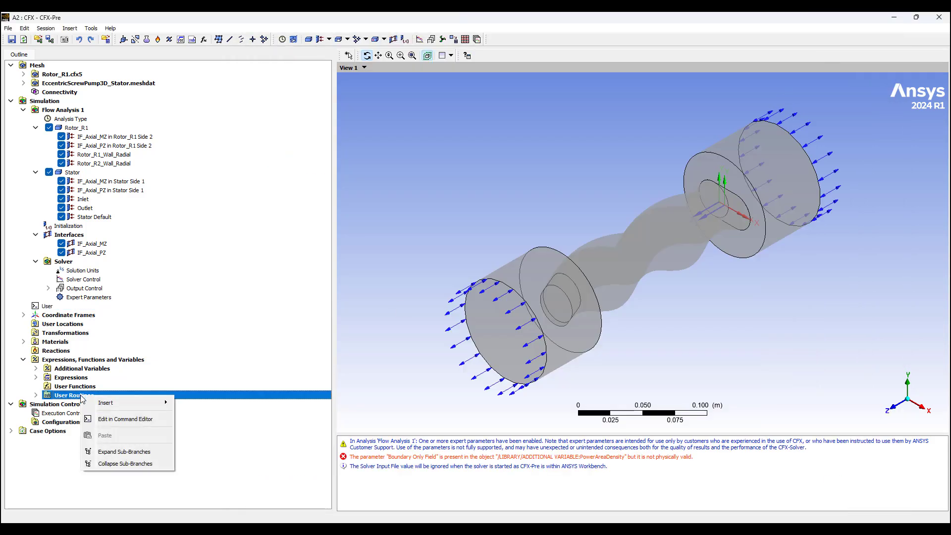
left_click(130, 419)
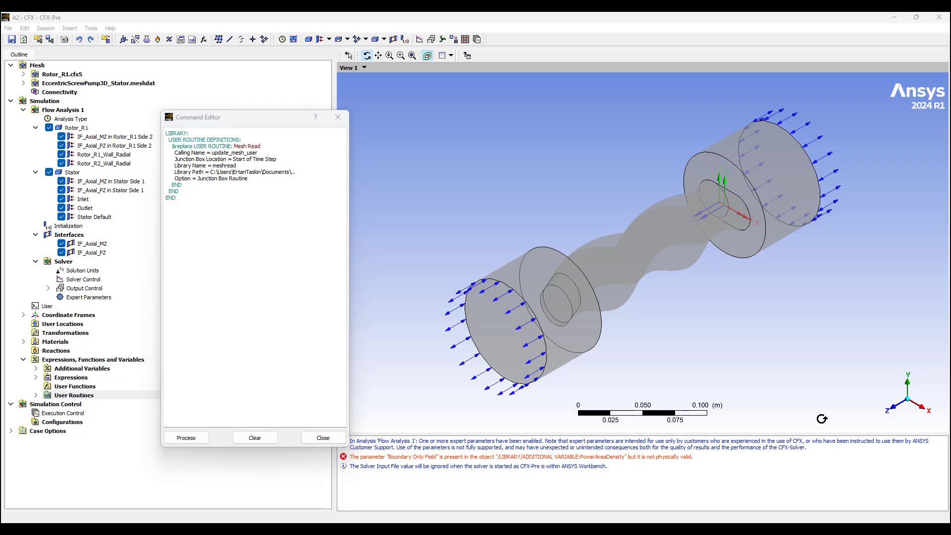
Step: Copy the TwinMesh_to_WBCFX_files folder path from File Explorer's address bar
key("alt+Tab")
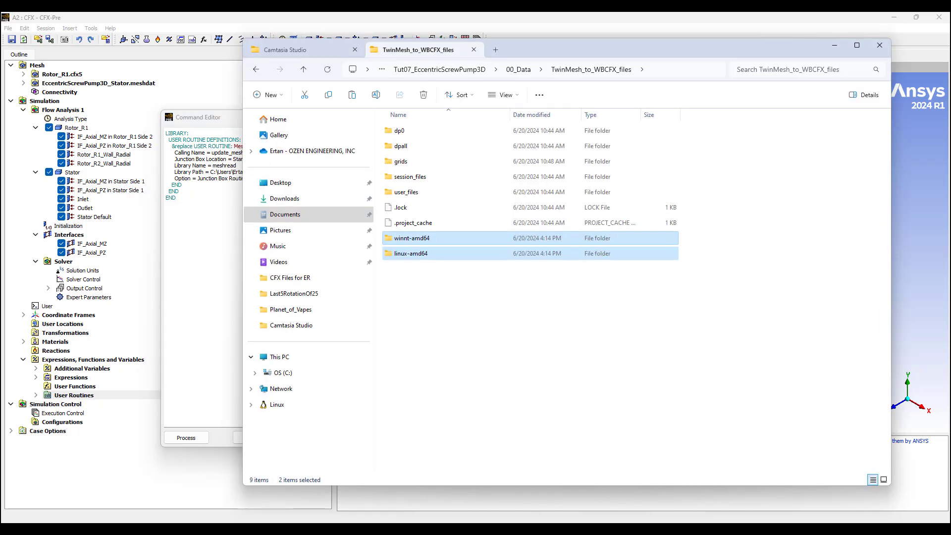
left_click(674, 73)
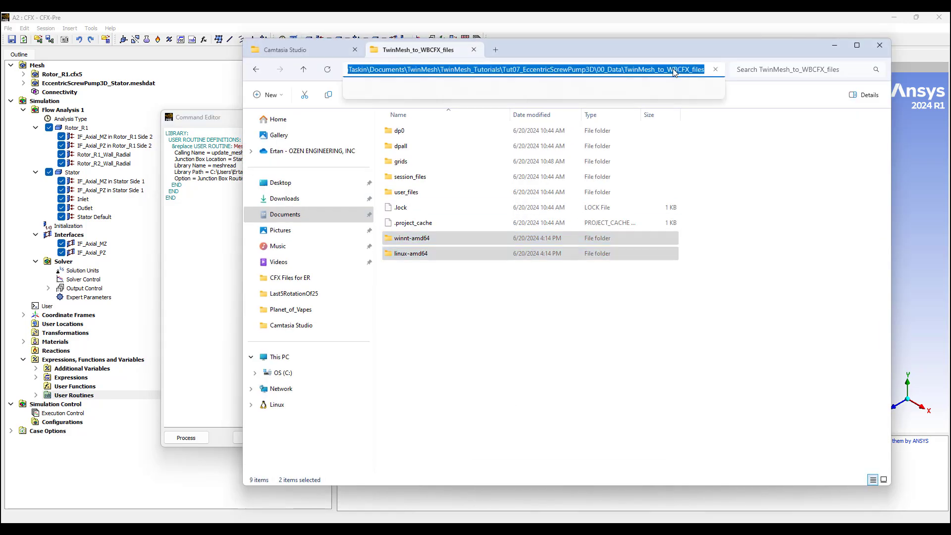
right_click(671, 69)
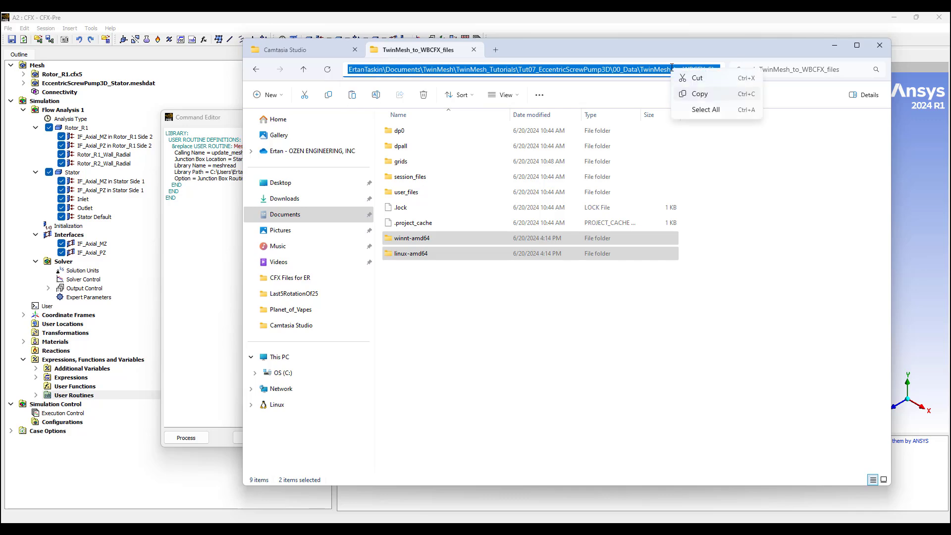
left_click(691, 94)
left_click(834, 45)
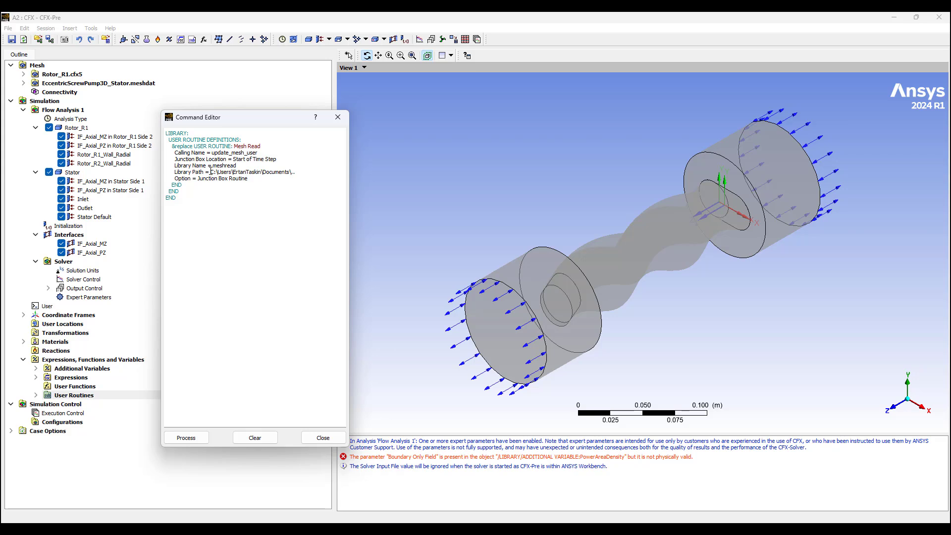
Step: Replace the Mesh Read Library Path with the copied folder path, then process and close
left_click_drag(210, 172, 298, 173)
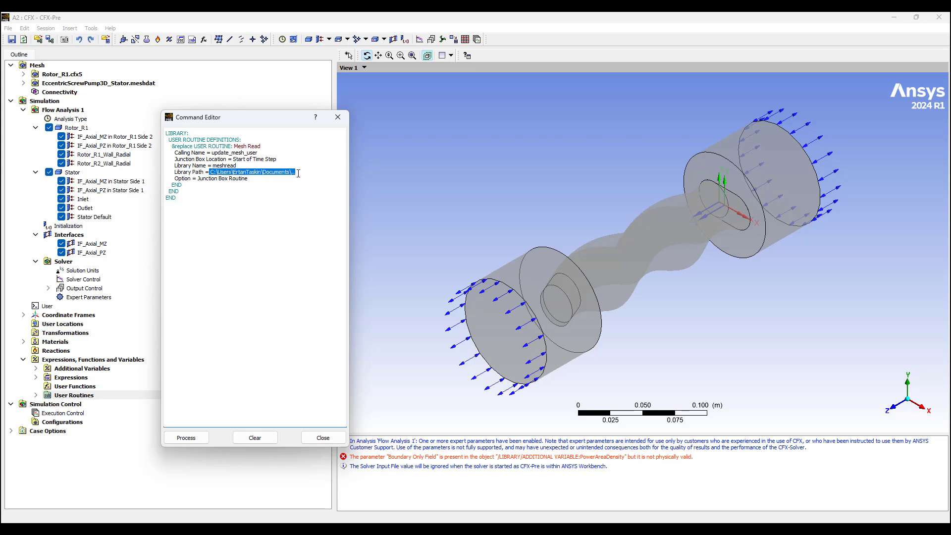
right_click(279, 173)
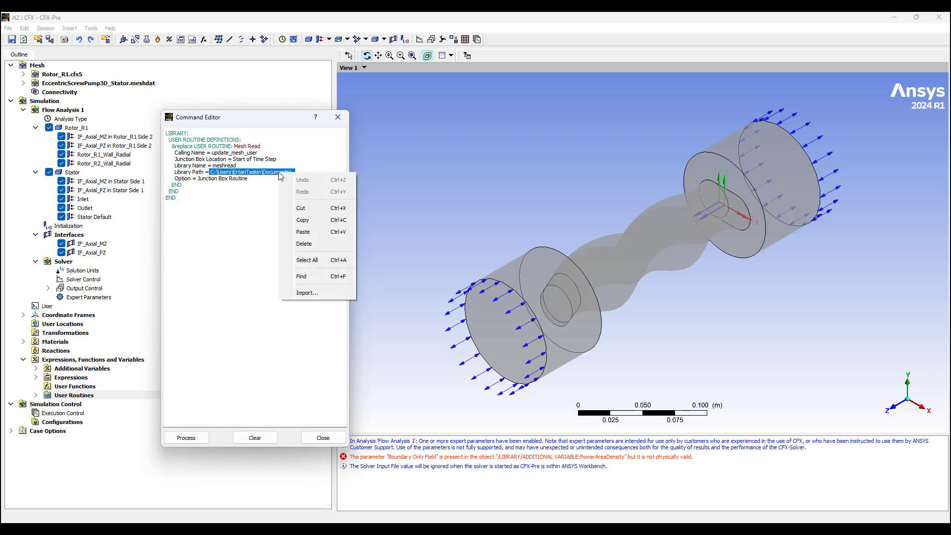
left_click(304, 232)
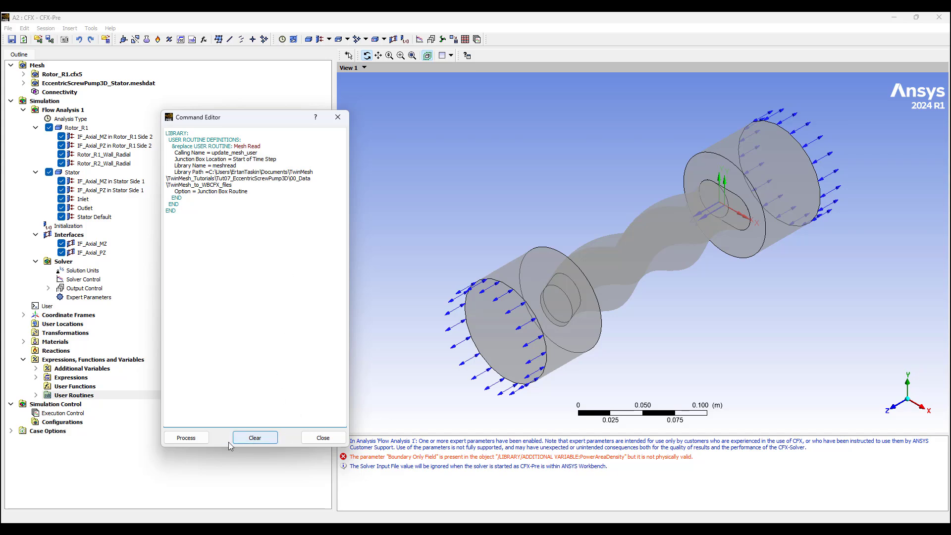
left_click(193, 440)
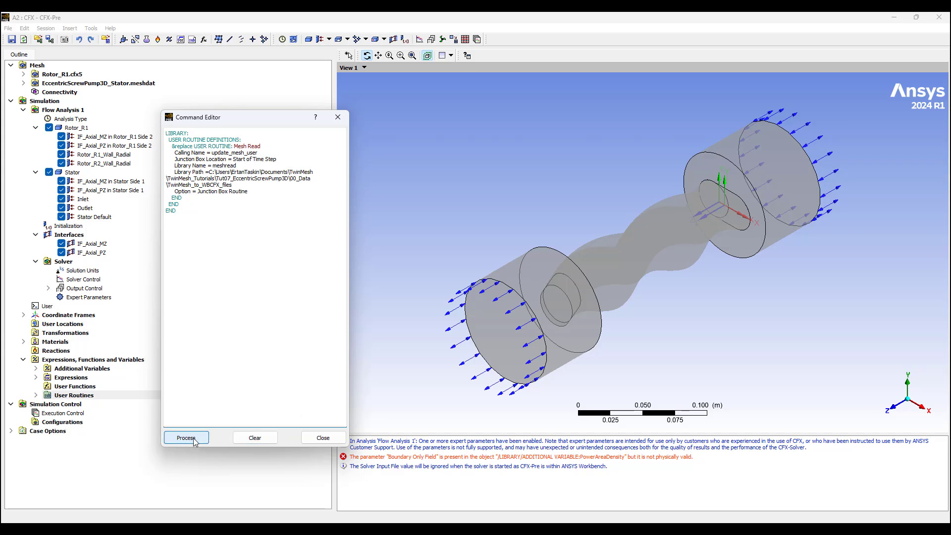
left_click(322, 438)
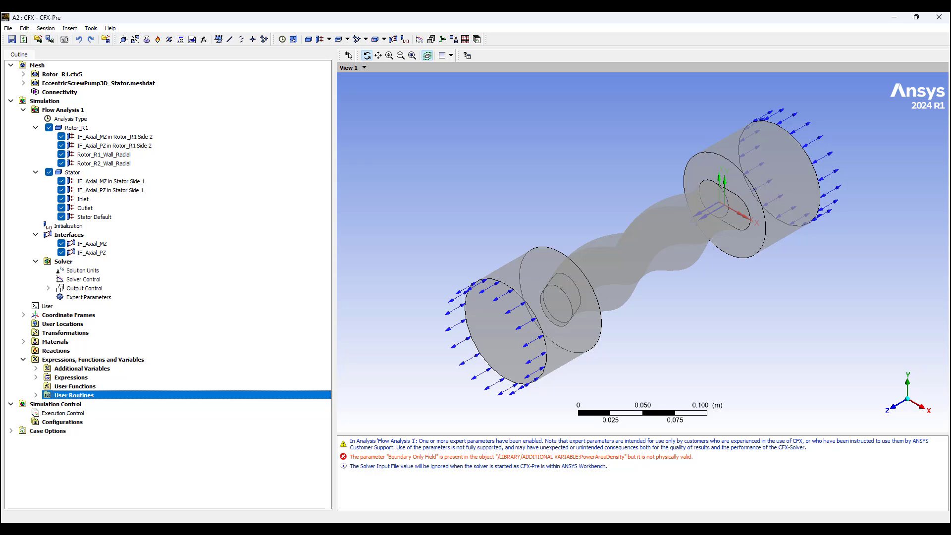
key("alt+Tab")
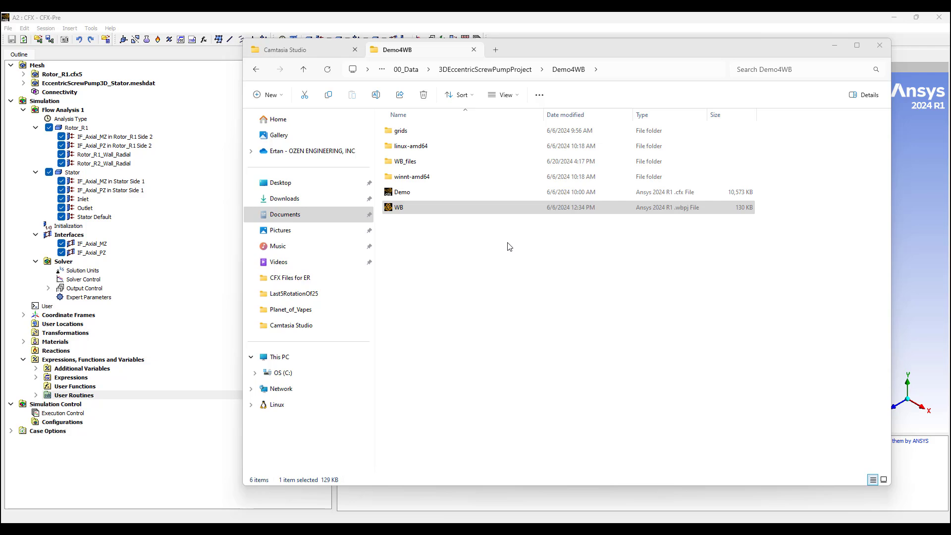
left_click(834, 48)
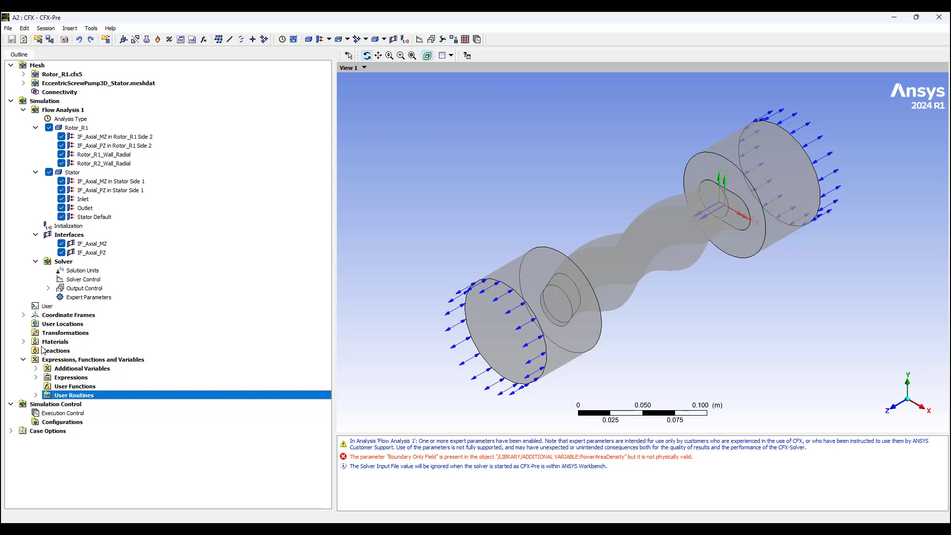
left_click(36, 377)
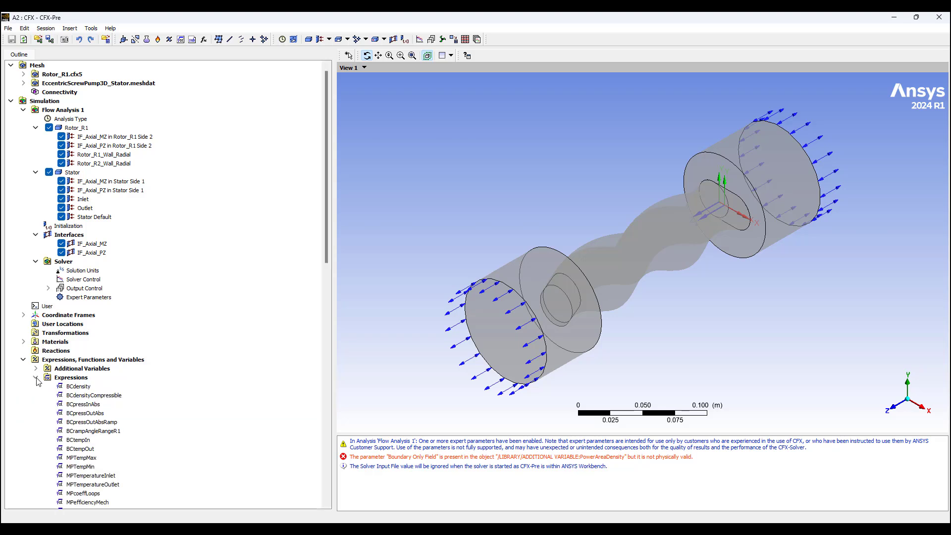
Step: Publish BCpressInAbs as a Workbench input parameter and return to the Workbench project
right_click(89, 405)
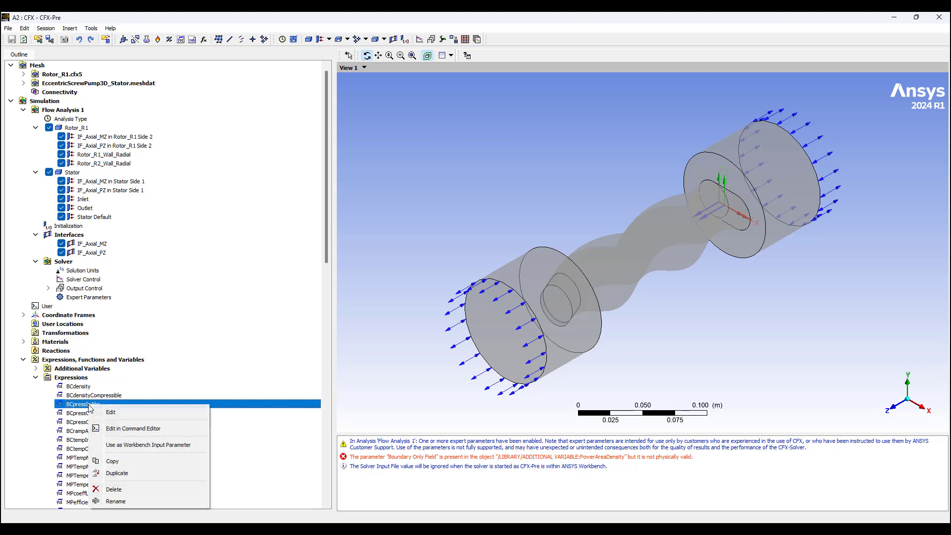
left_click(138, 444)
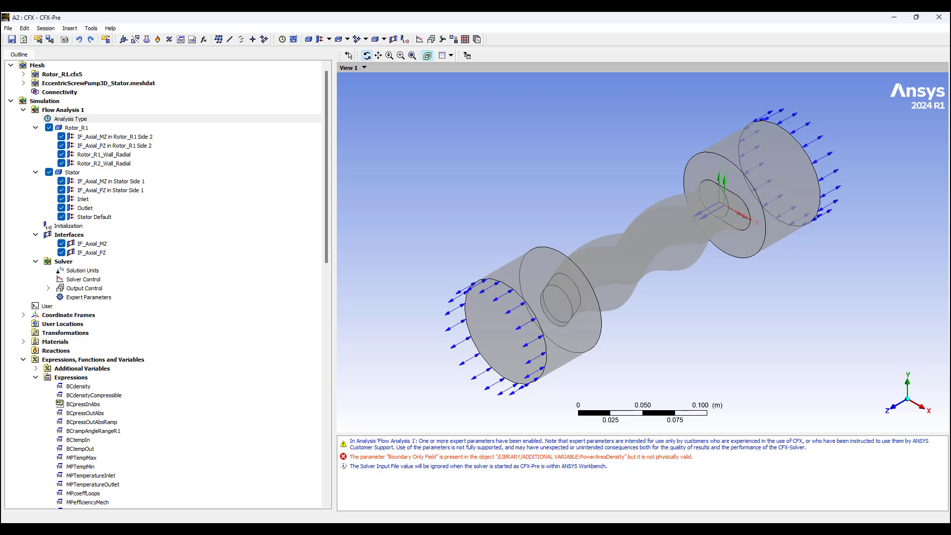
mouse_move(597, 529)
left_click(597, 529)
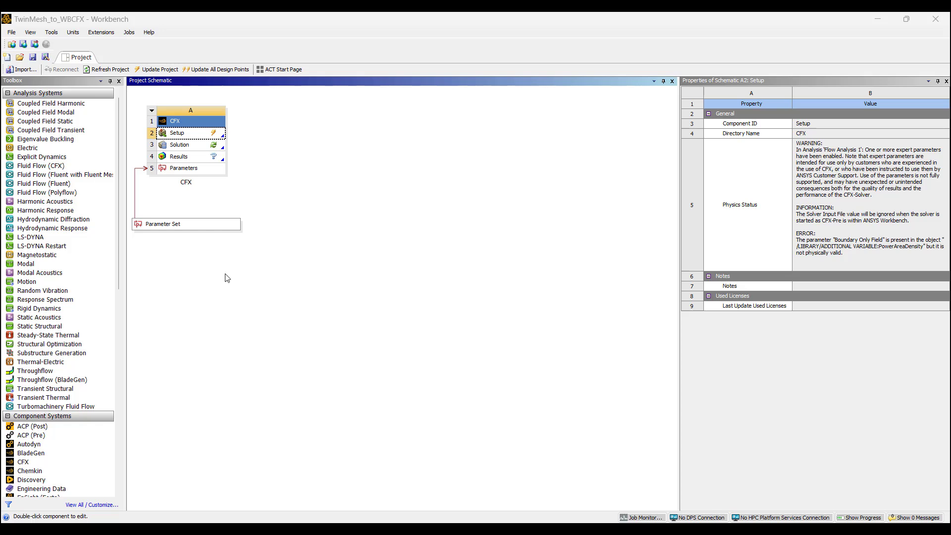
Step: Refresh the CFX Setup cell, then launch the Solution cell in CFX-Solver Manager
right_click(187, 139)
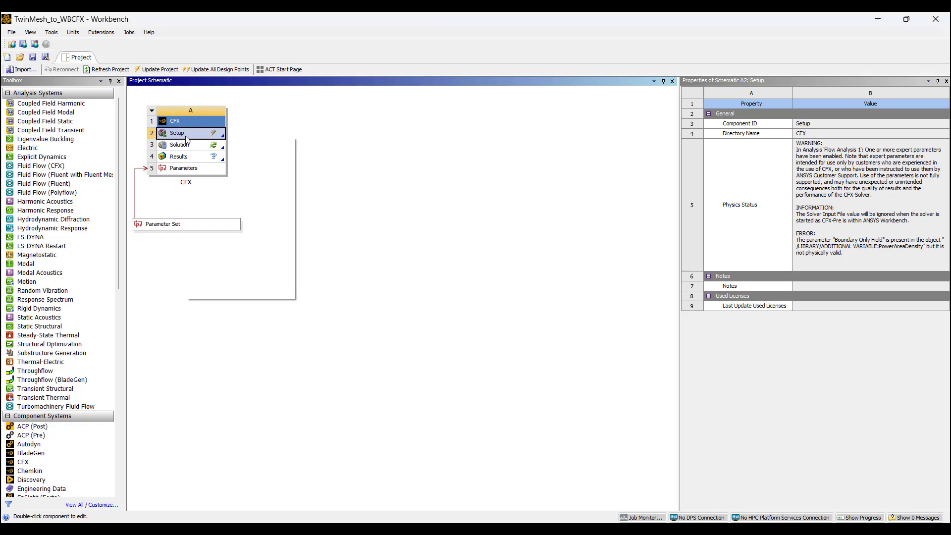
left_click(215, 142)
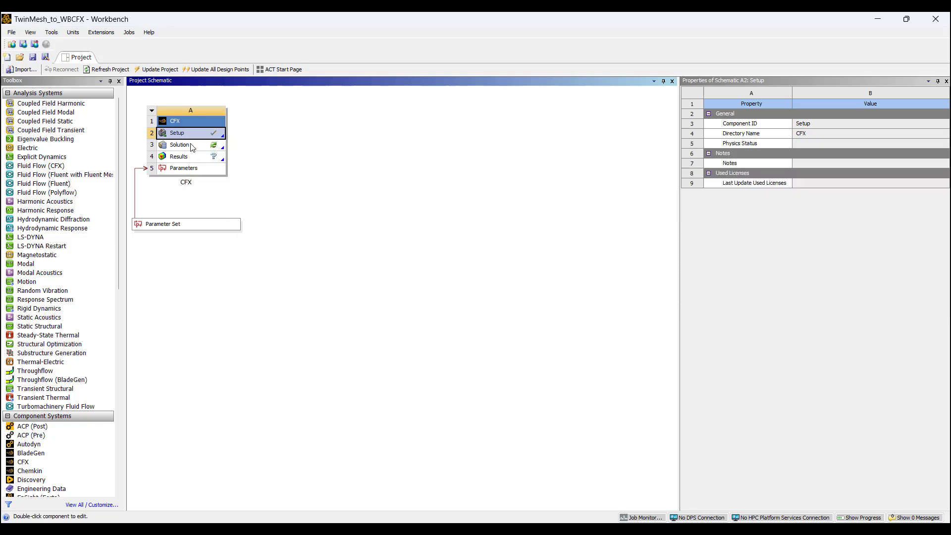
double_click(194, 150)
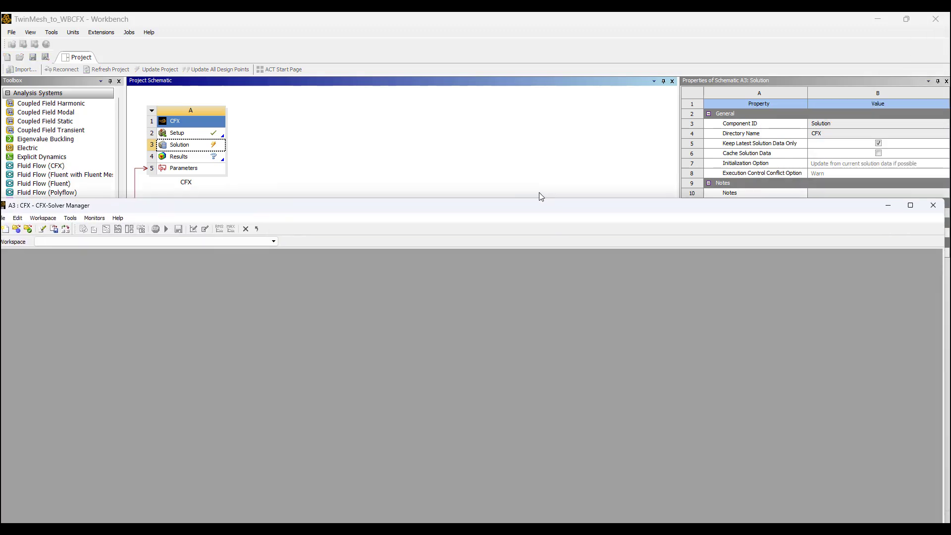
Step: Maximize CFX-Solver Manager to review the residual plots and Out File, then close it
left_click_drag(542, 205, 510, 91)
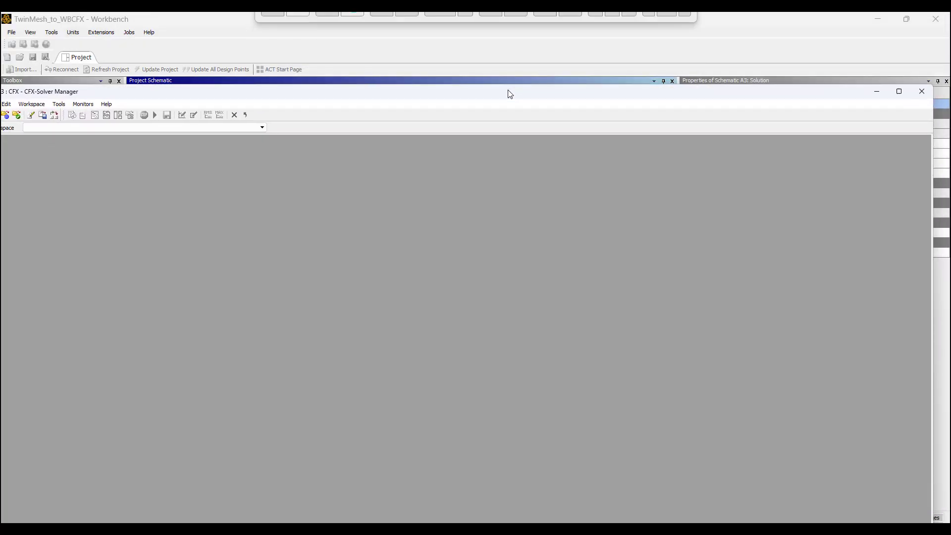
left_click(900, 92)
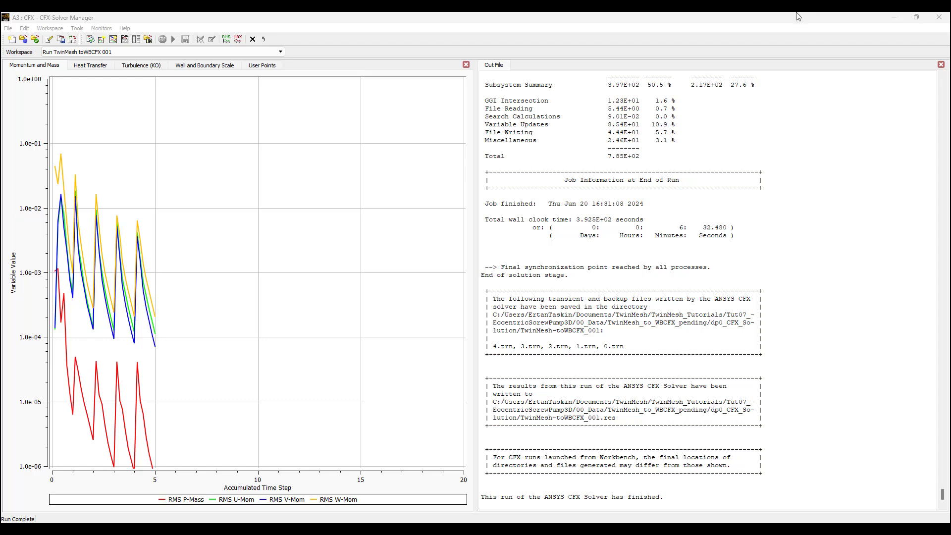
left_click(939, 20)
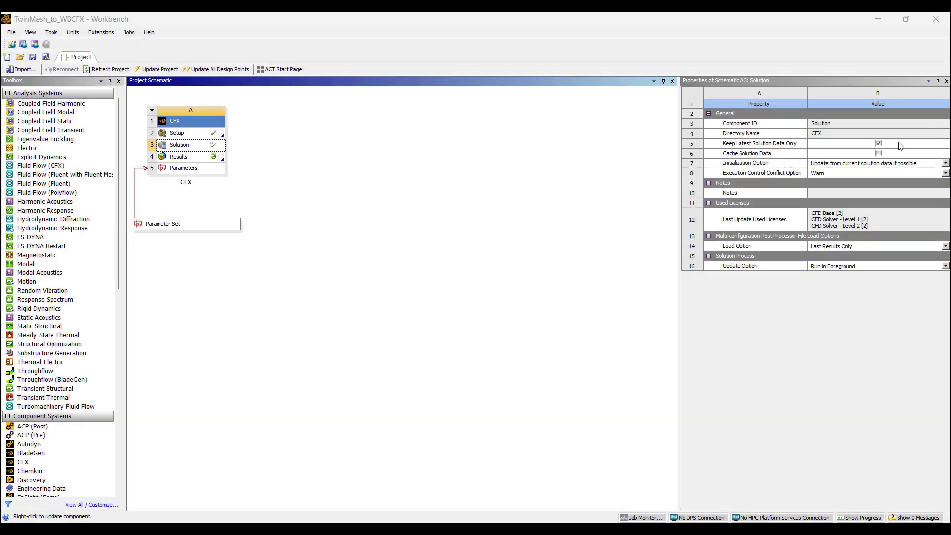
Step: Open Results in CFD-Post, publish MPpowerR2 as a Workbench output parameter, and close CFD-Post
double_click(187, 160)
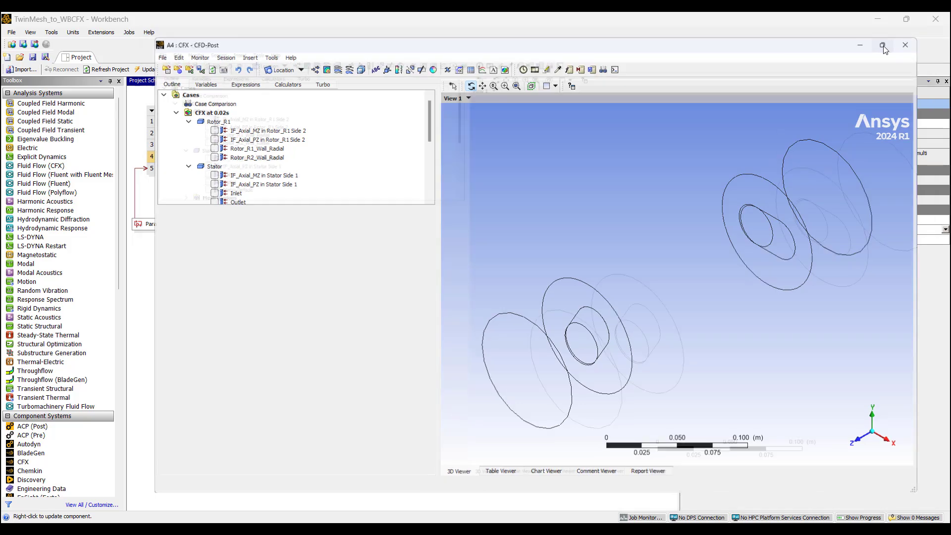
left_click(883, 47)
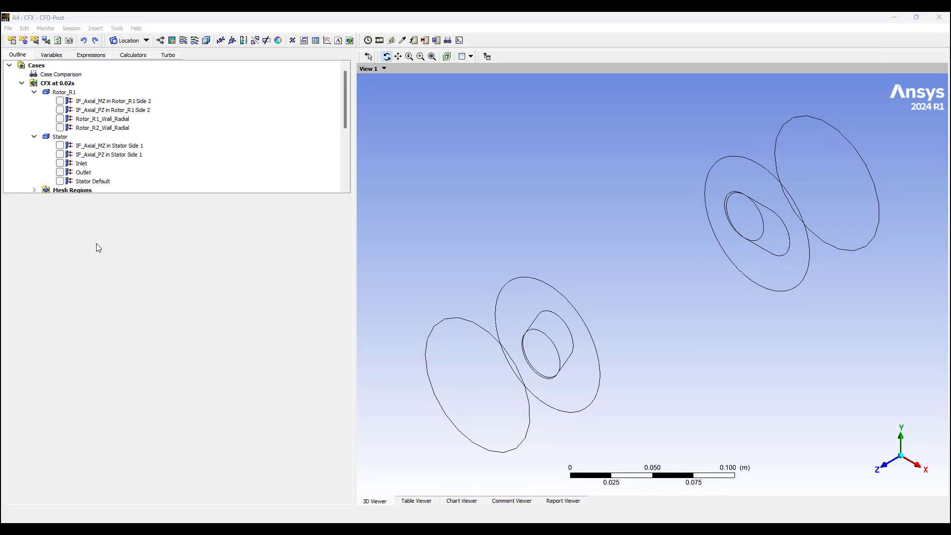
left_click(94, 56)
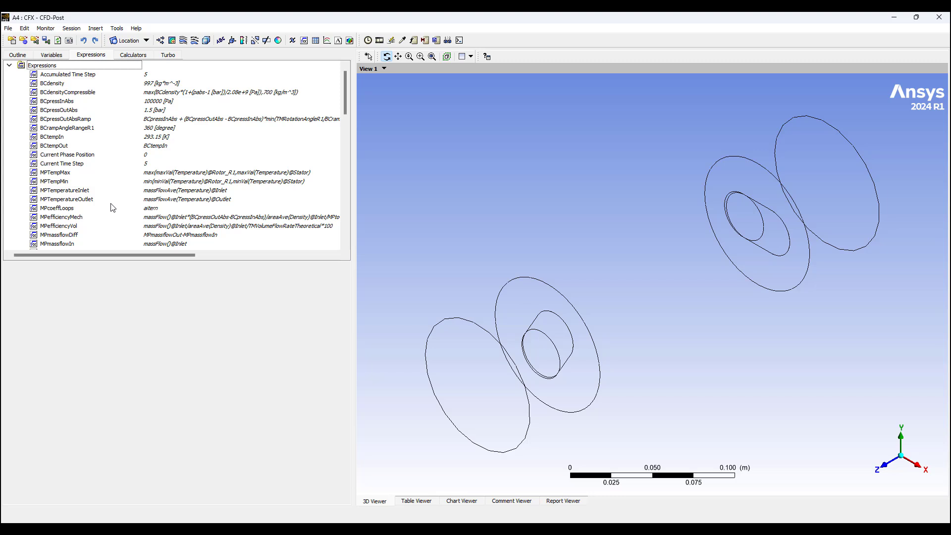
scroll(87, 195, "down", 3)
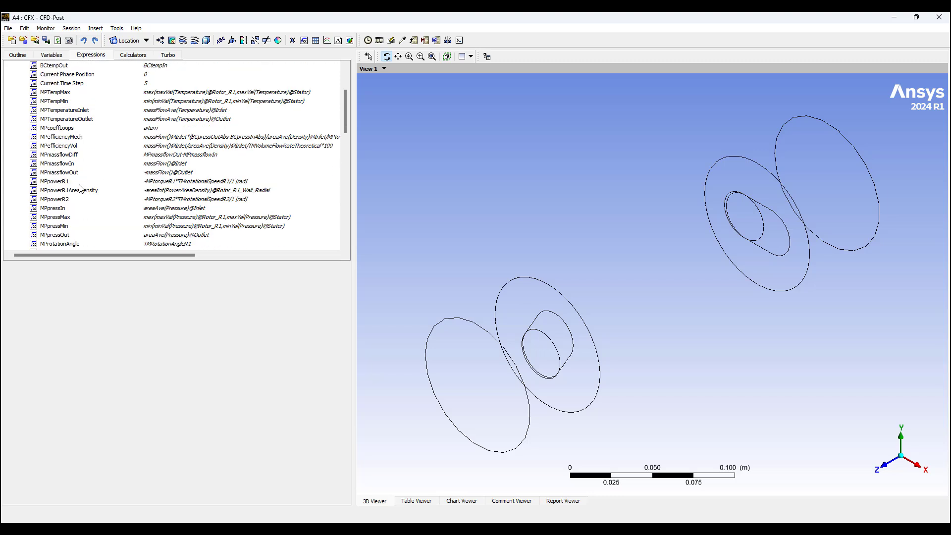
left_click(54, 201)
right_click(54, 200)
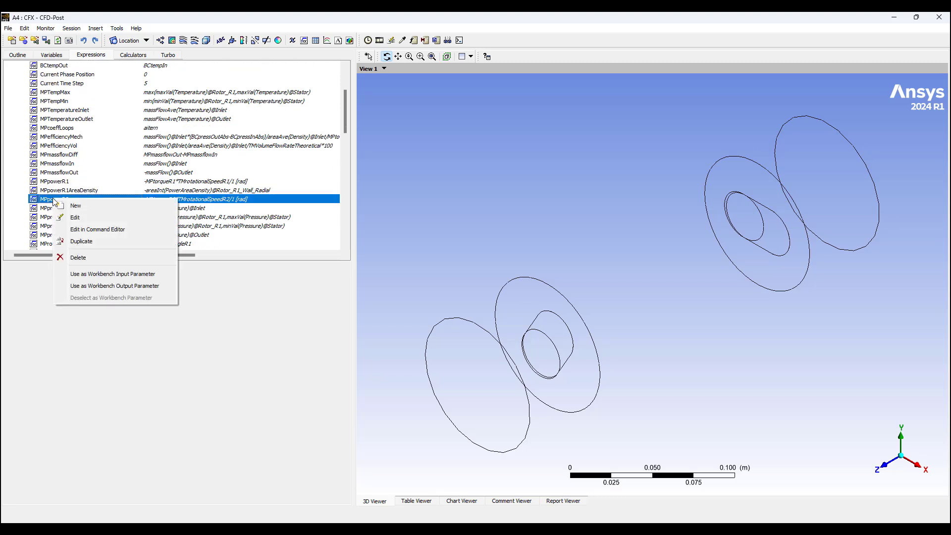
left_click(148, 287)
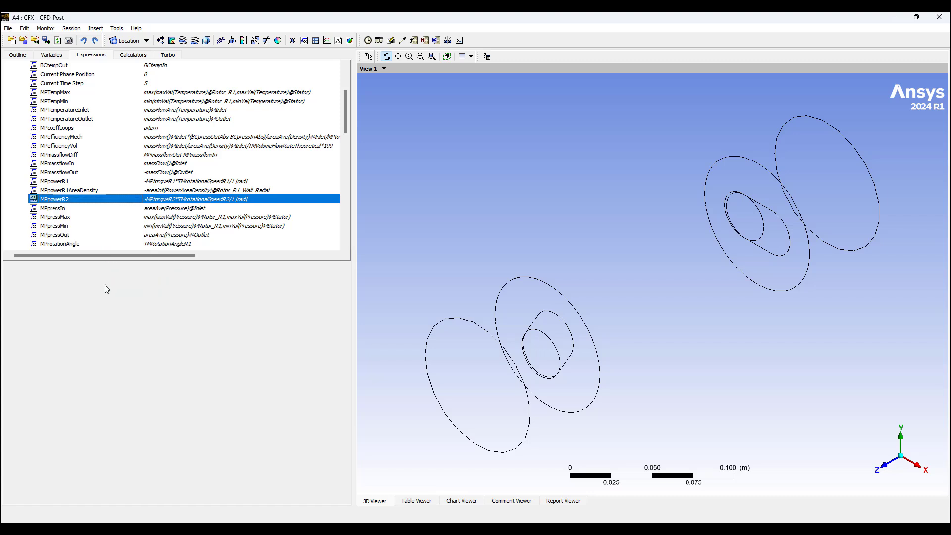
left_click(940, 19)
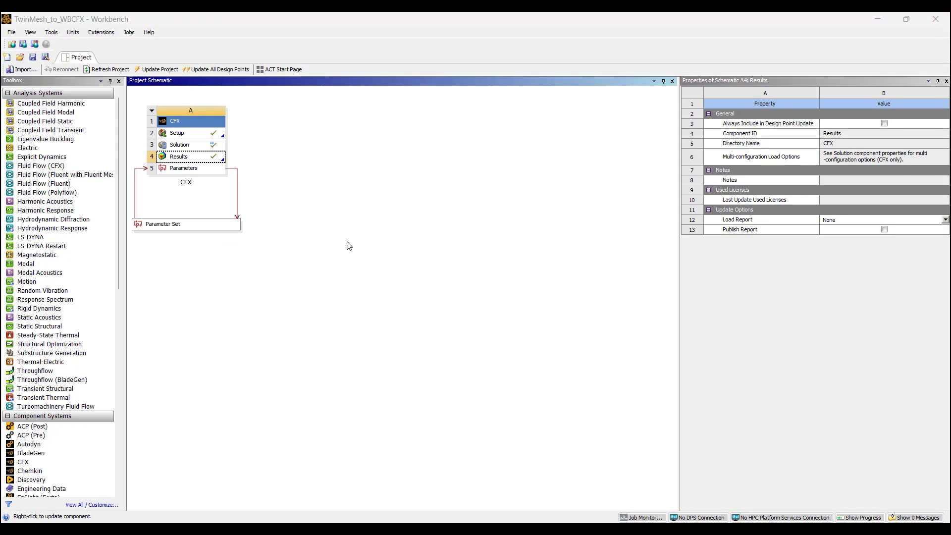
Step: Add three design points with BCpressInAbs values 1E-4, 5E+05 and 1e6 in Parameter Set
double_click(184, 226)
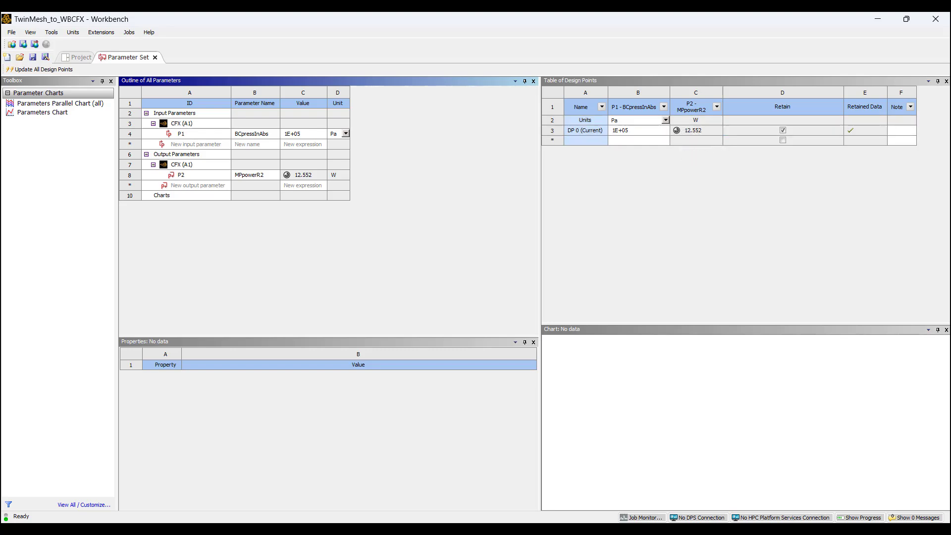
left_click(626, 141)
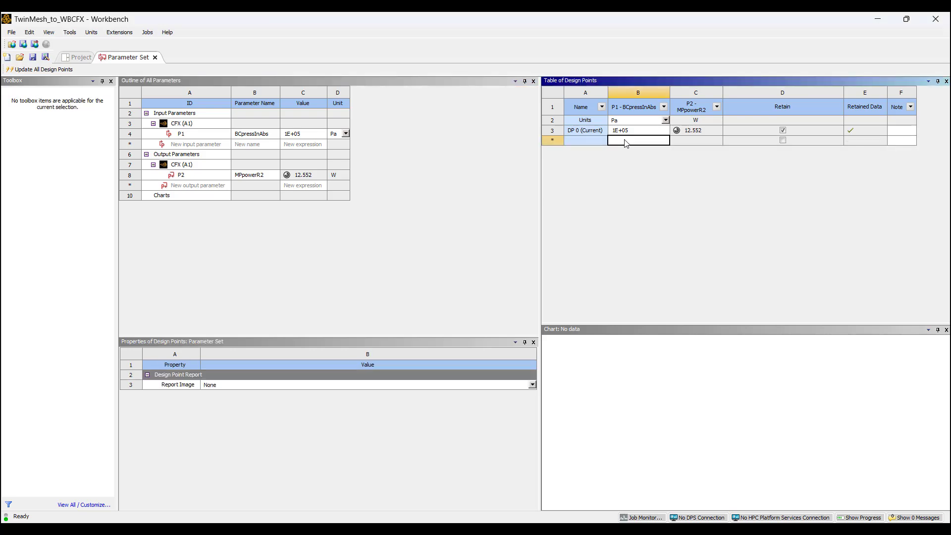
type("1")
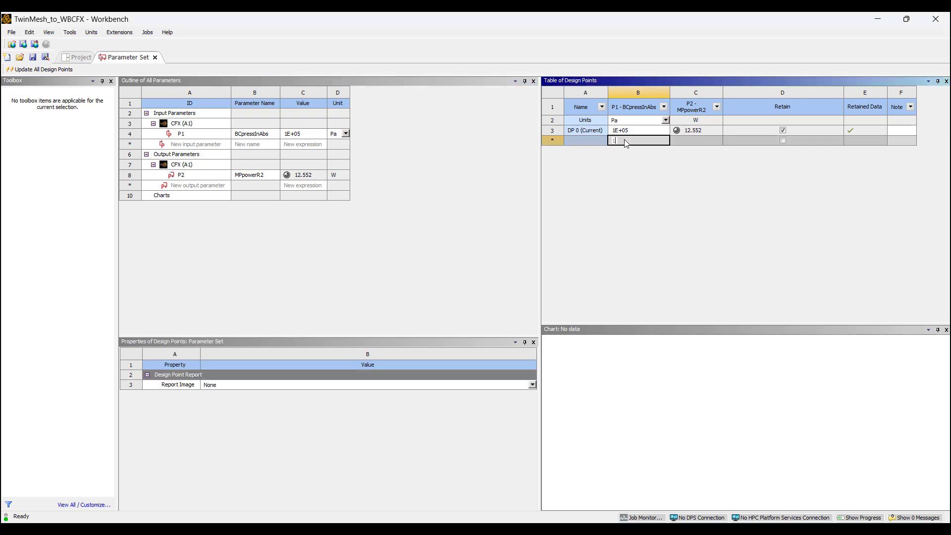
type("E-4")
key("Return")
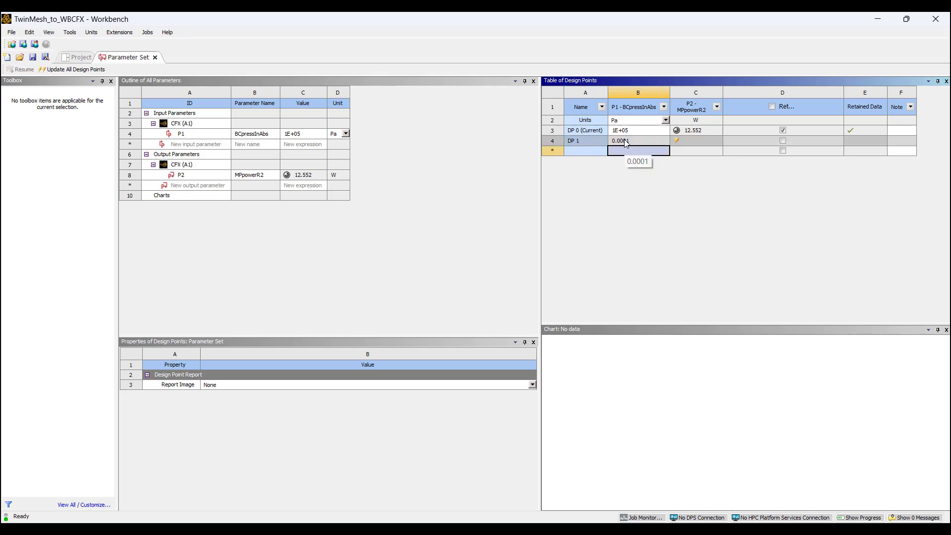
type("5E")
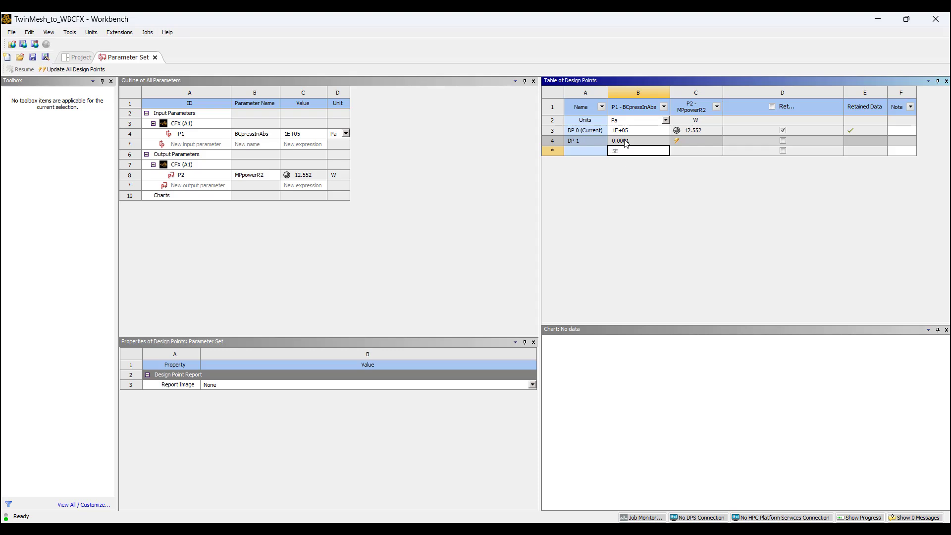
type("+05")
key("Return")
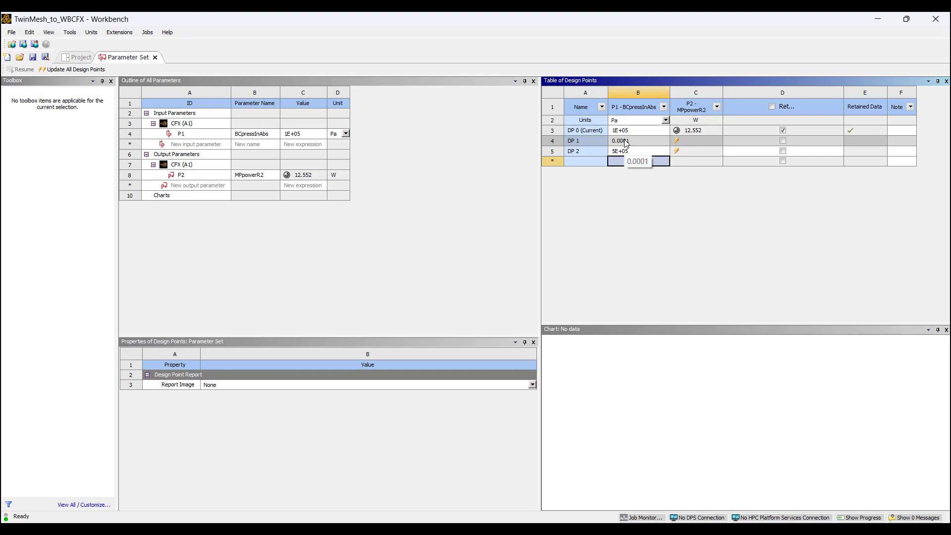
type("1")
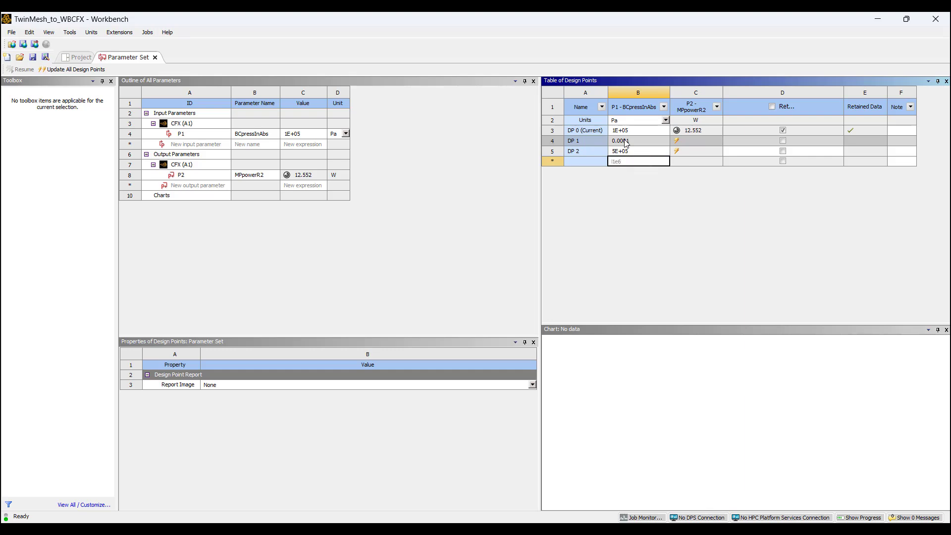
type("e6")
key("Return")
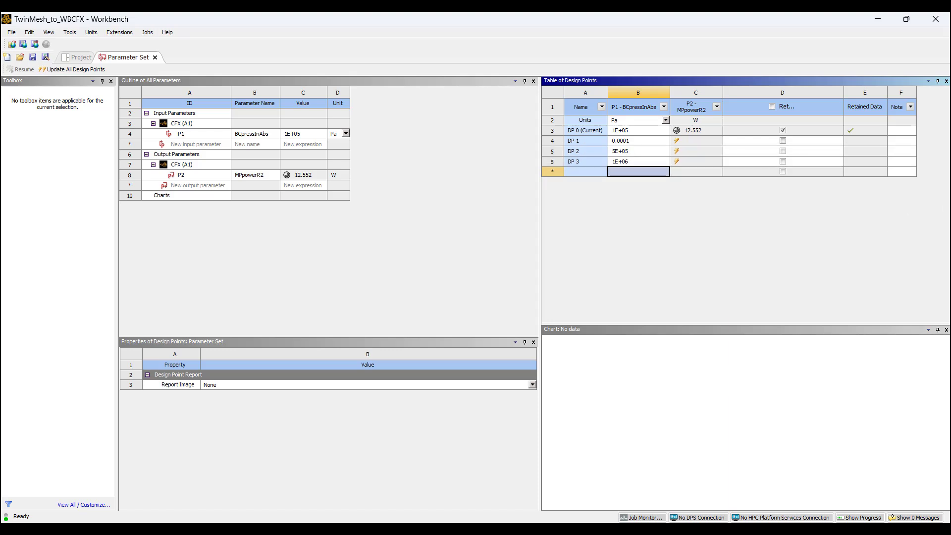
Step: Clear the CFX Solution's execution control, then return to the design points table
left_click(10, 33)
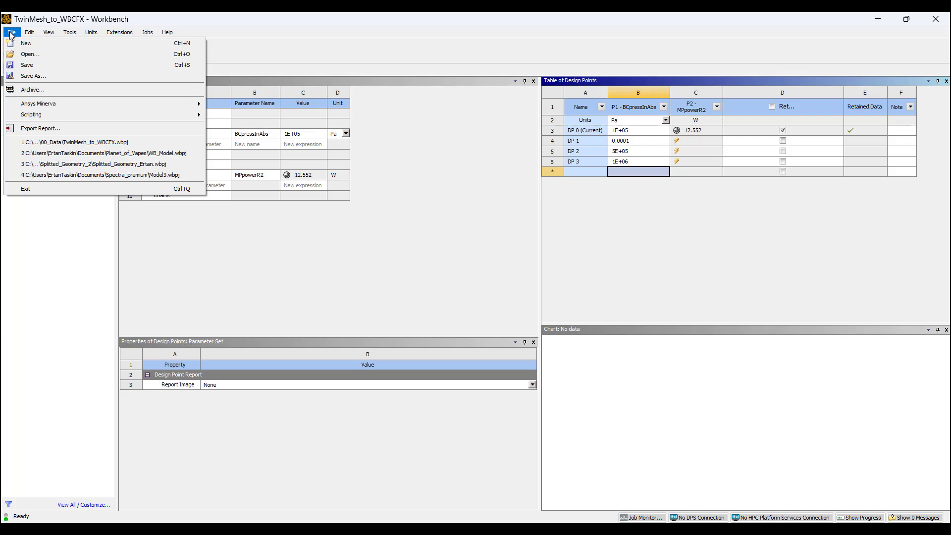
left_click(469, 229)
left_click(84, 57)
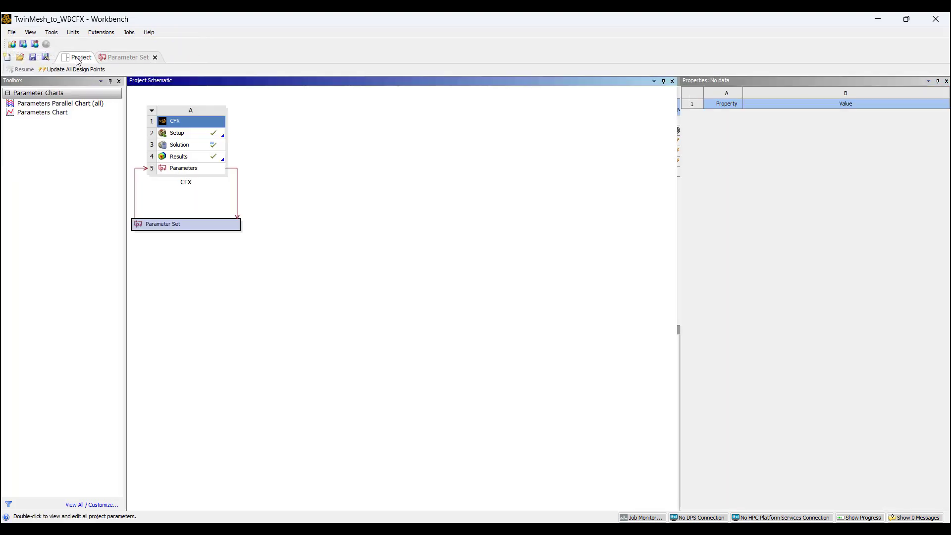
right_click(184, 146)
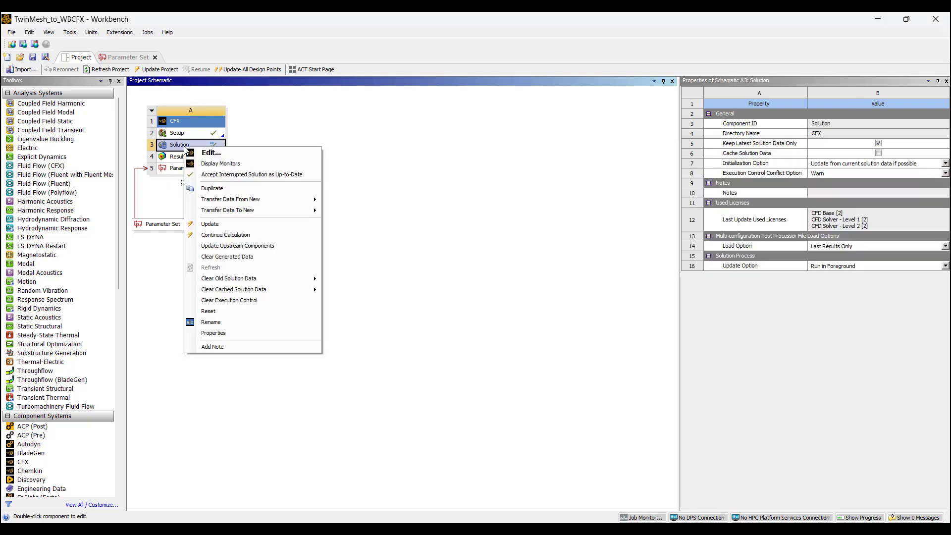
left_click(241, 300)
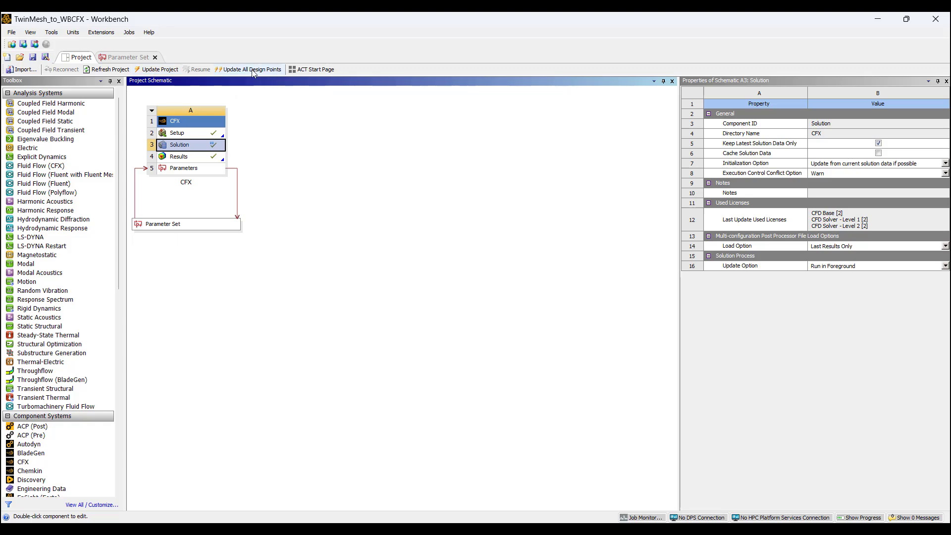
left_click(127, 57)
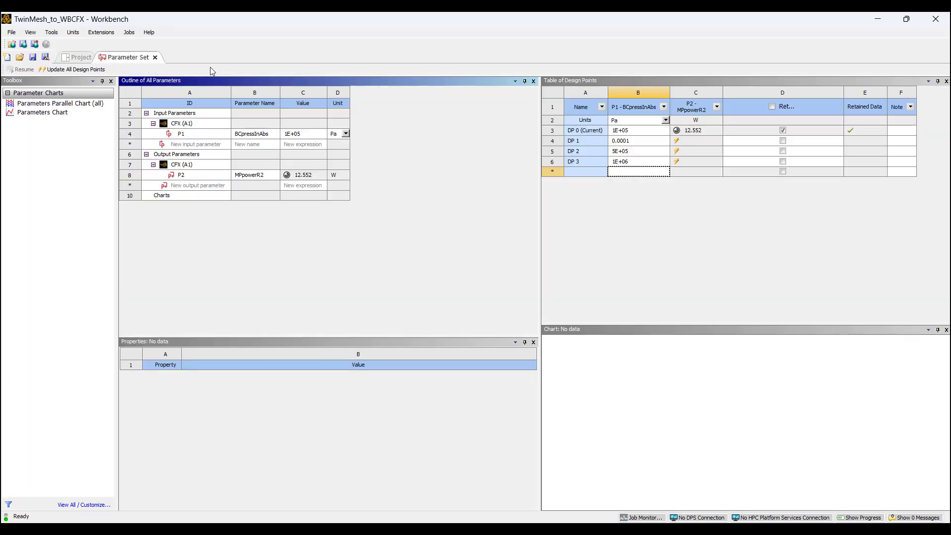